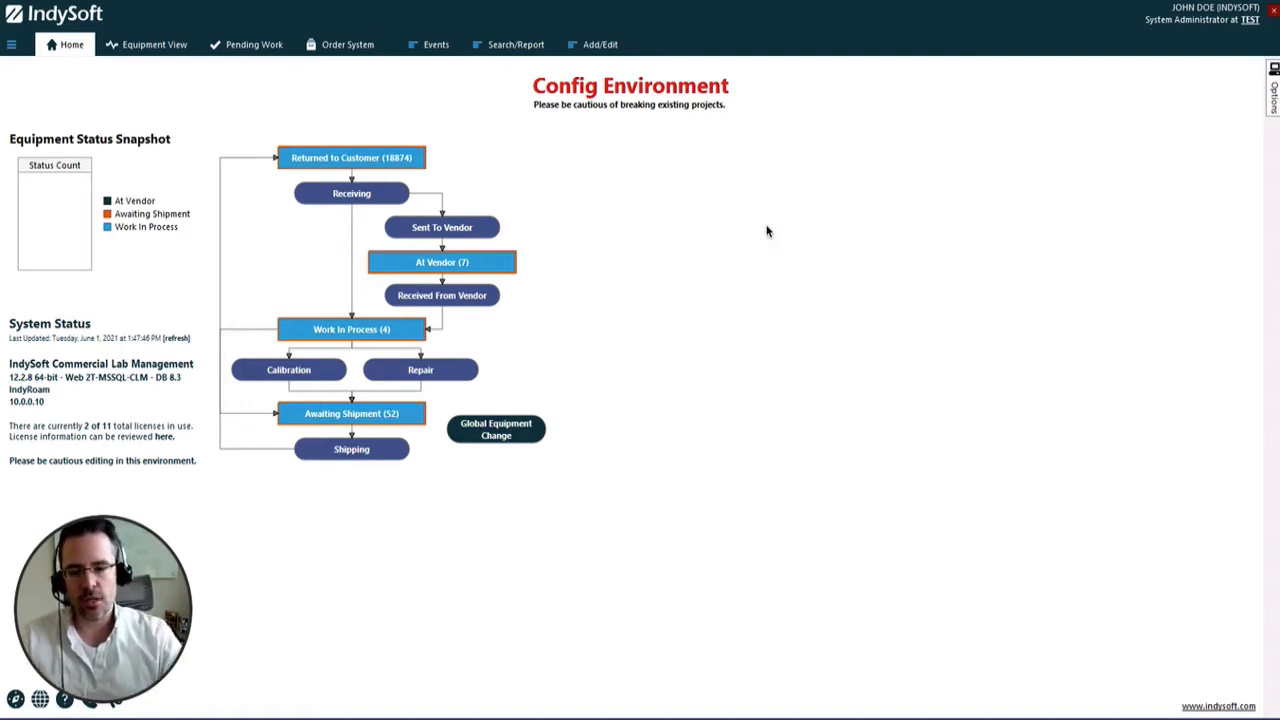
click(1266, 108)
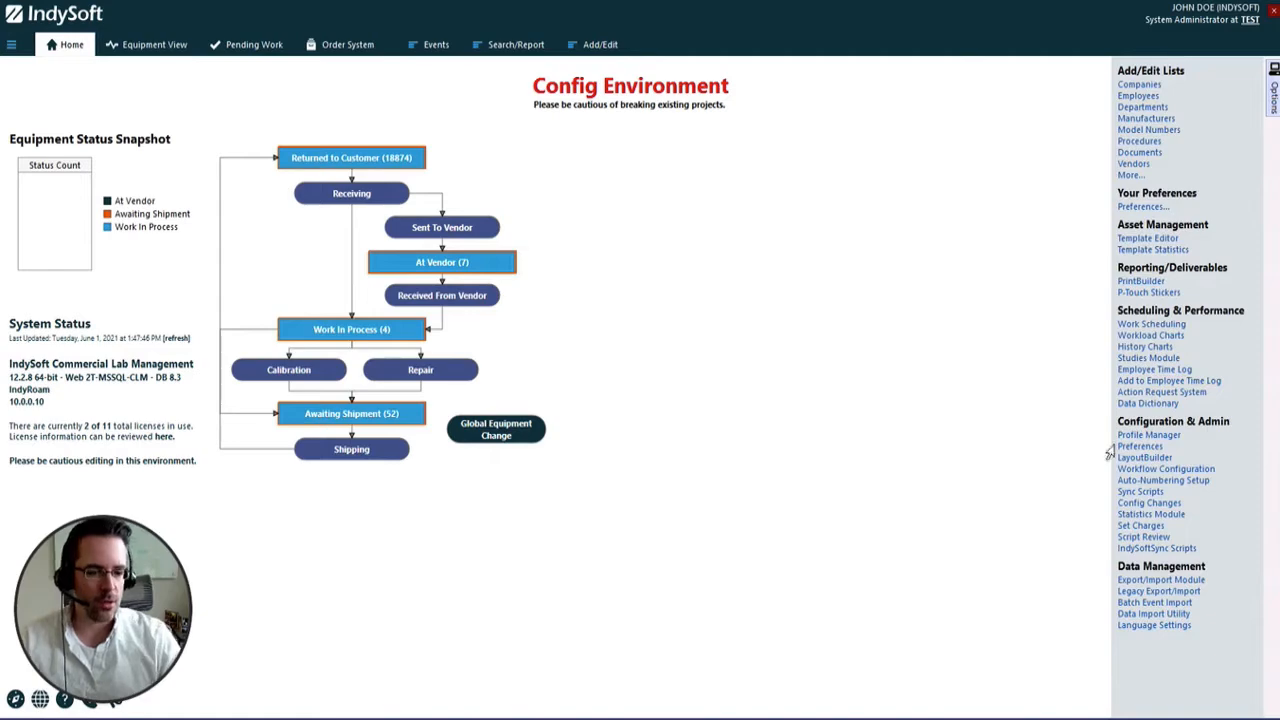
mouse_move(1275, 113)
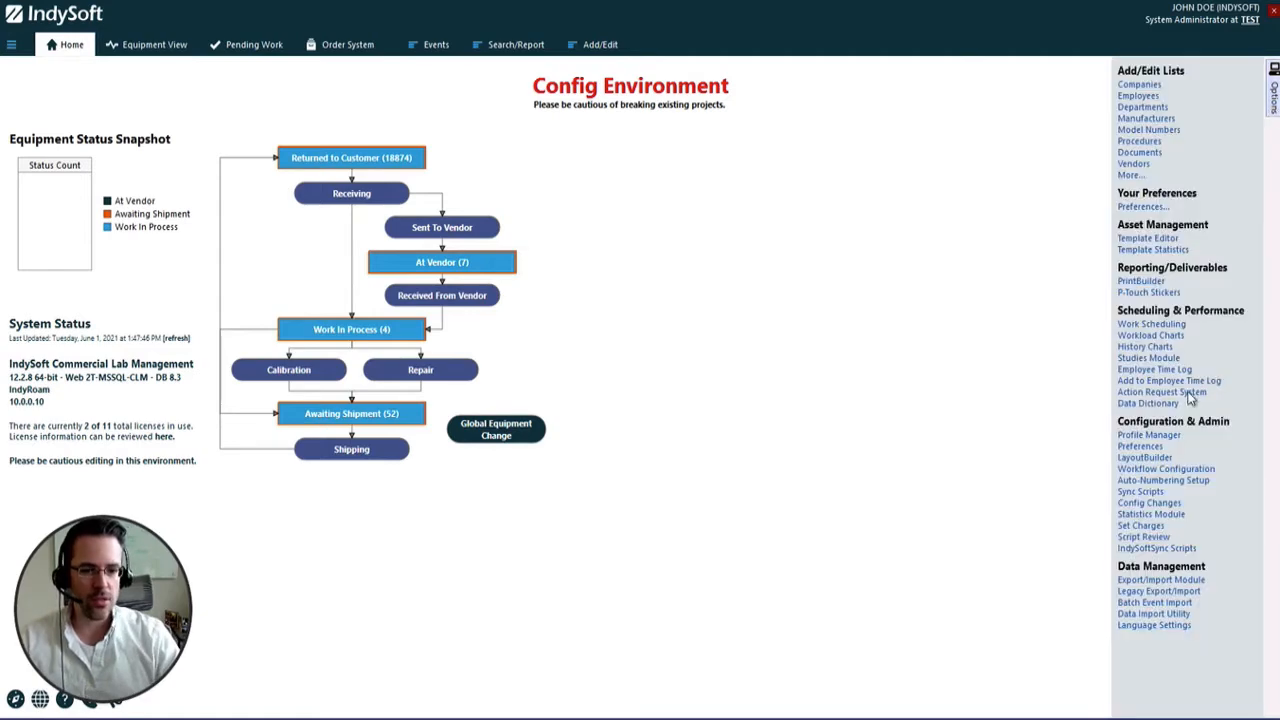
click(1142, 447)
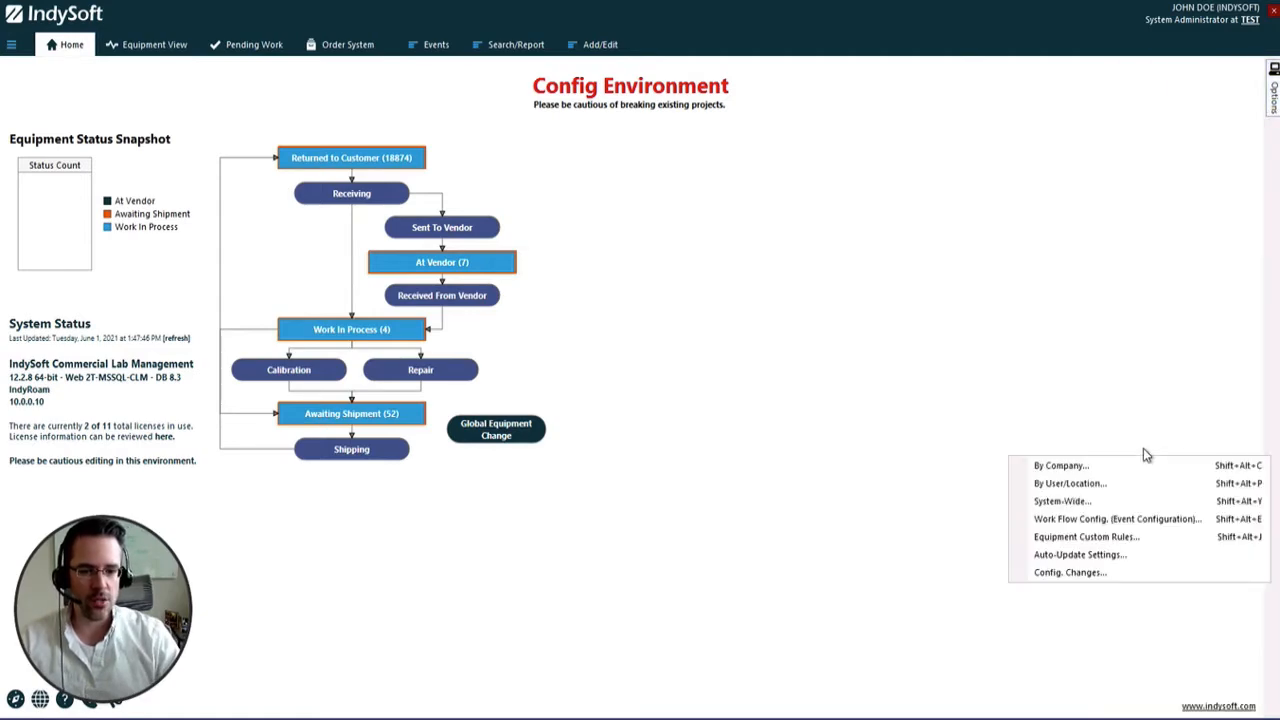
click(1090, 500)
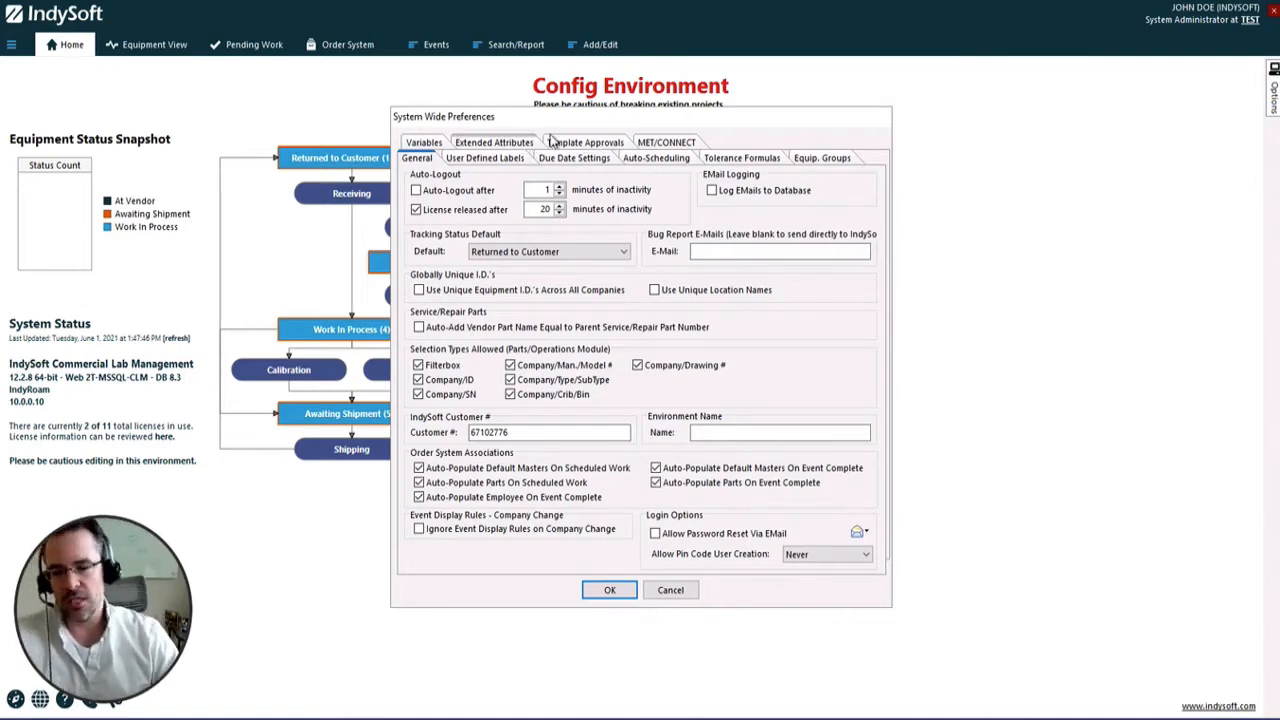
click(686, 589)
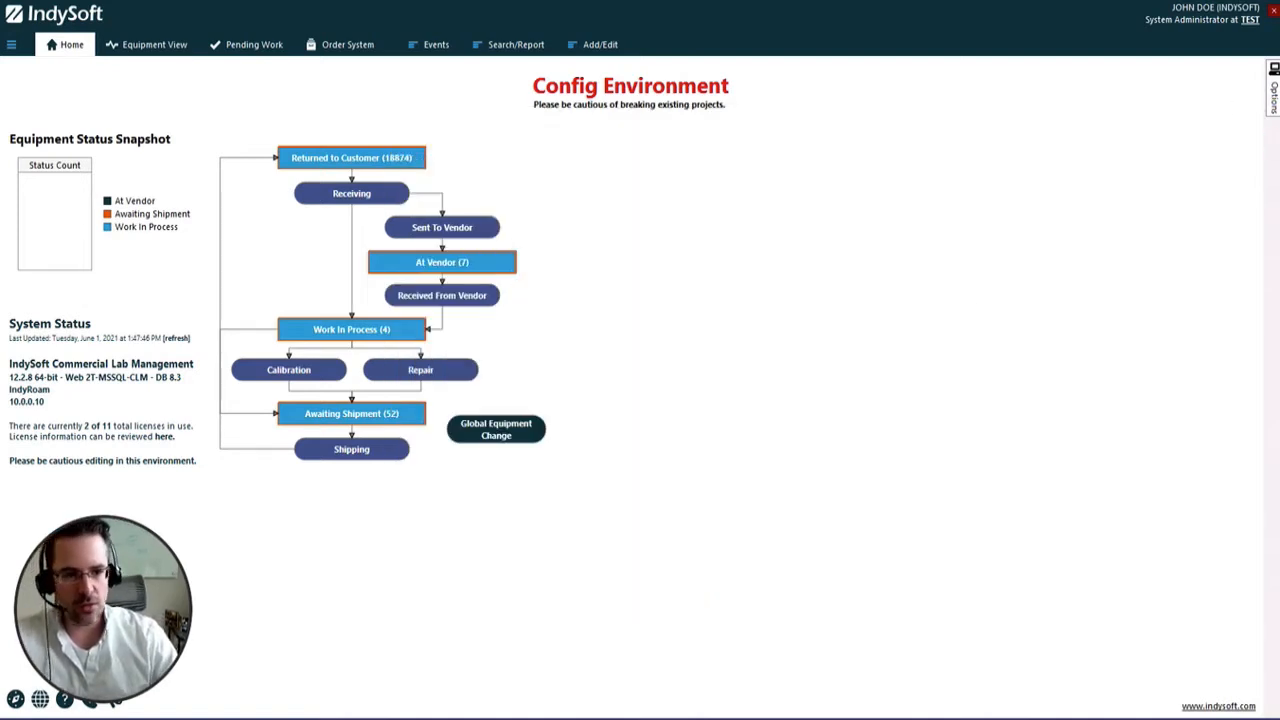
Add a Text extended attribute named TEST INFO 1 to the system-wide preferences
mouse_move(1274, 102)
click(1145, 452)
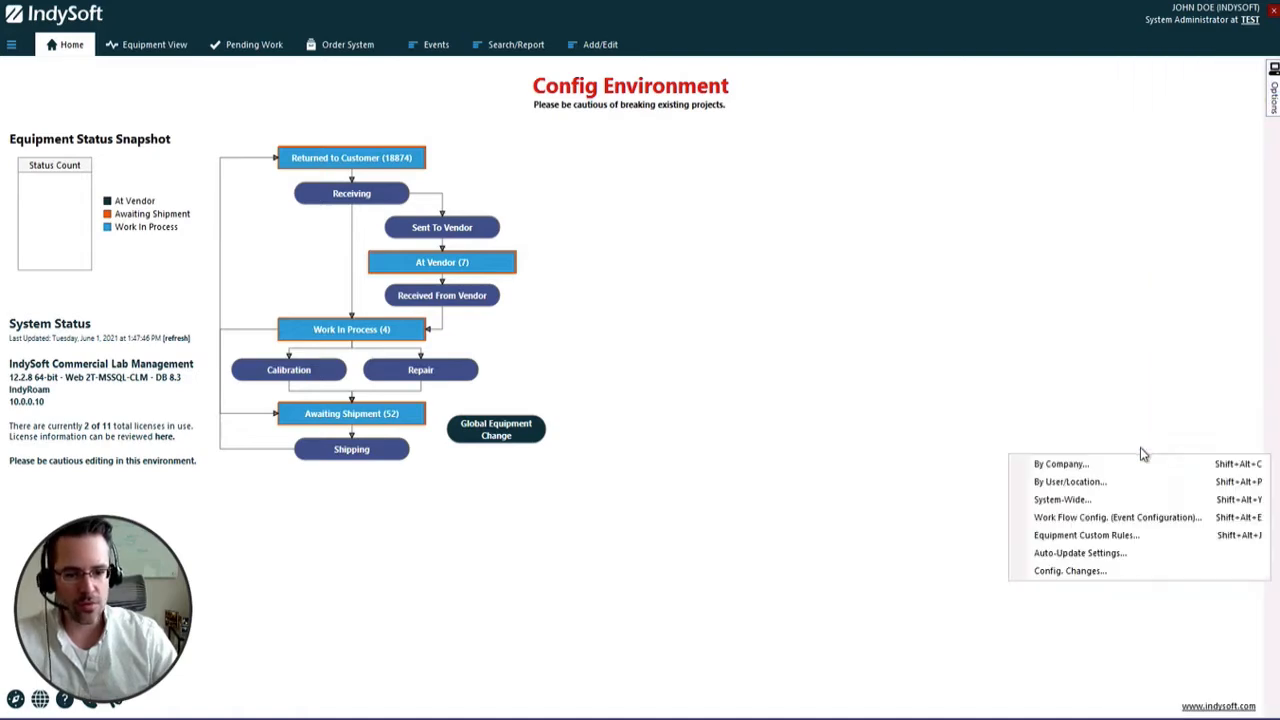
click(1042, 497)
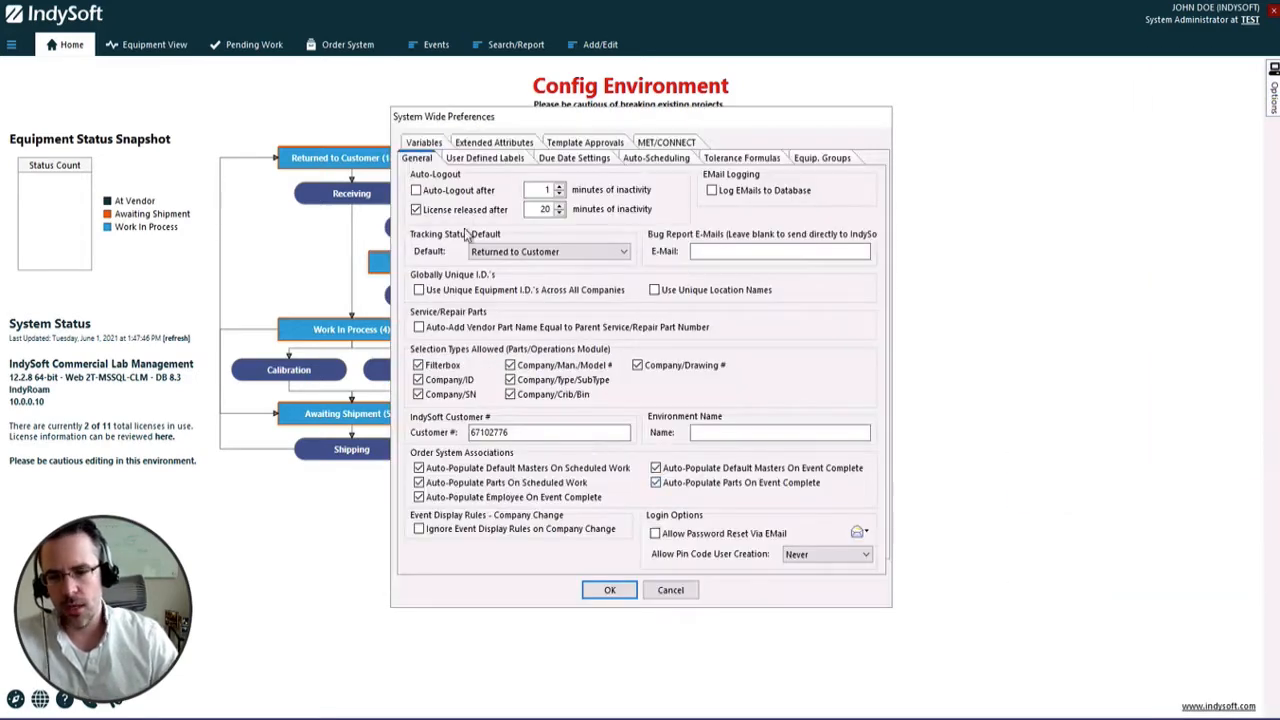
click(516, 146)
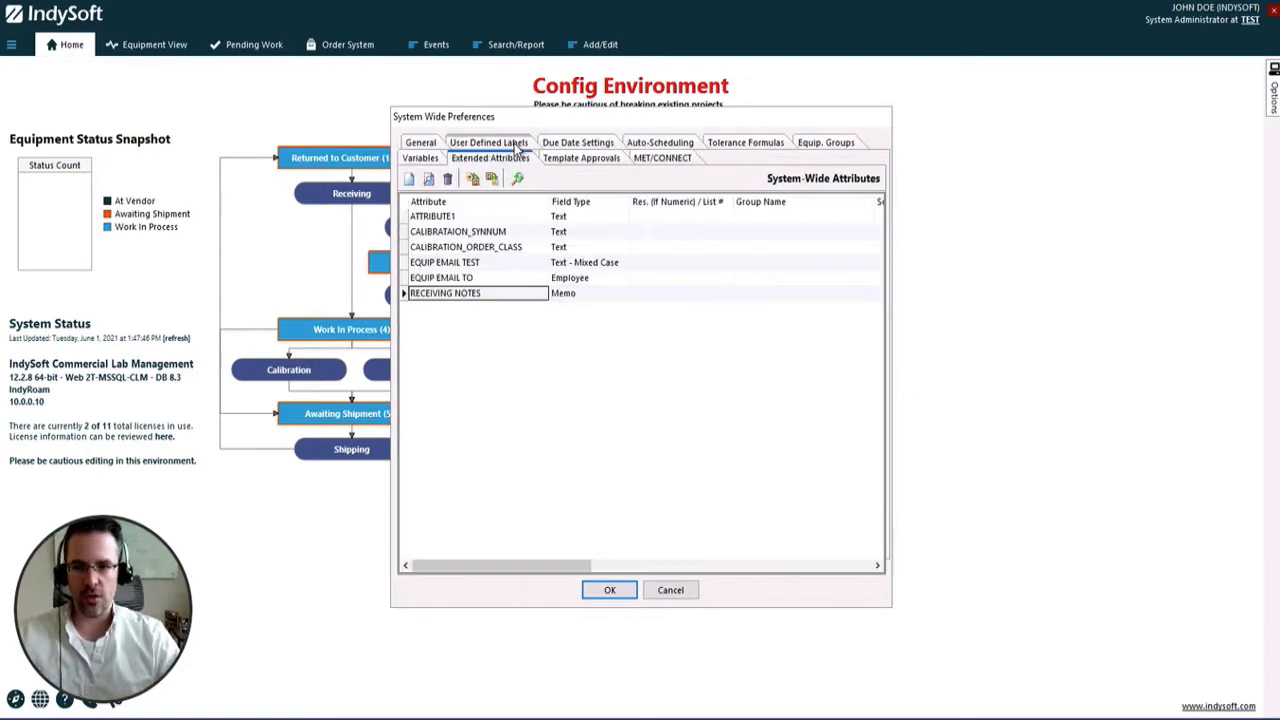
click(409, 181)
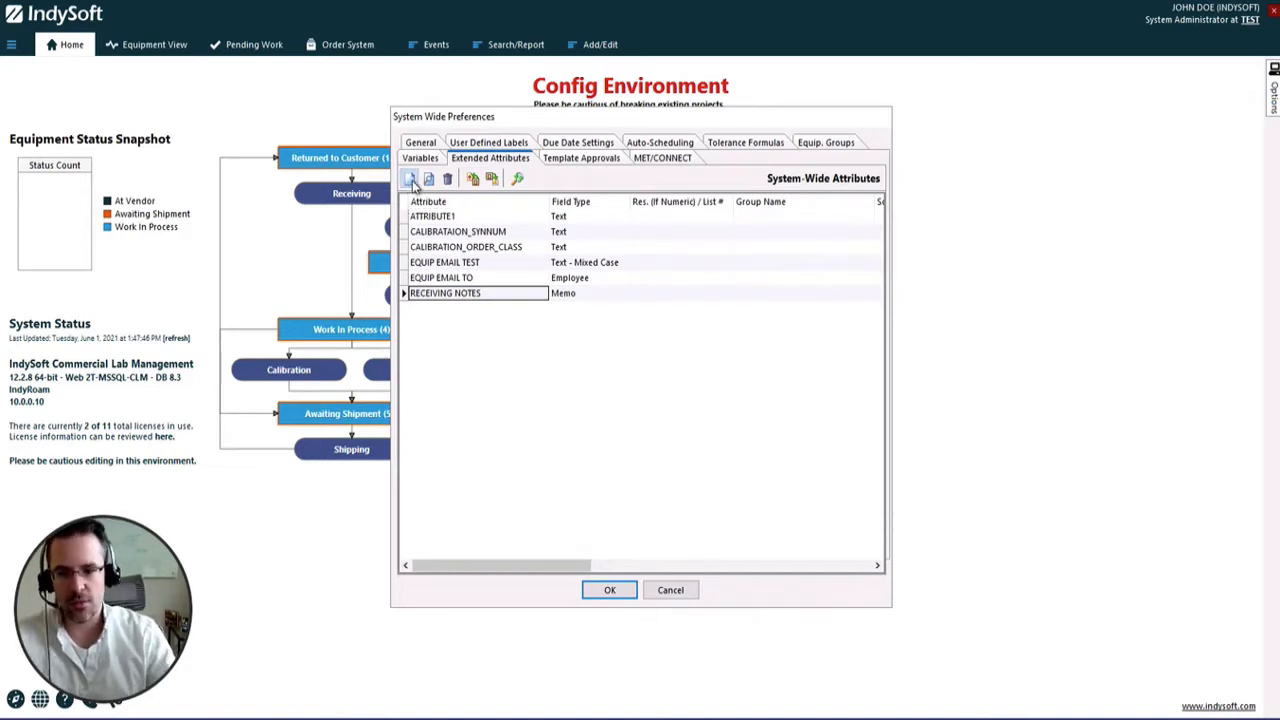
text(TEST INFO 1)
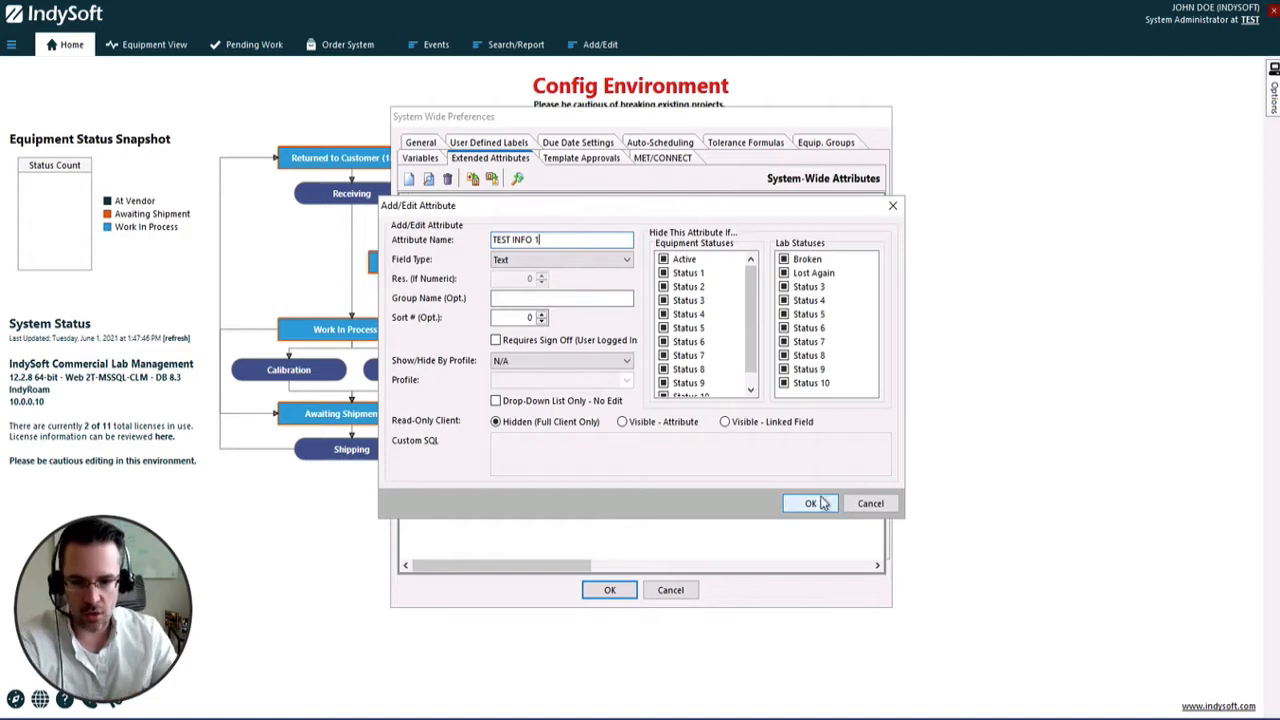
click(823, 503)
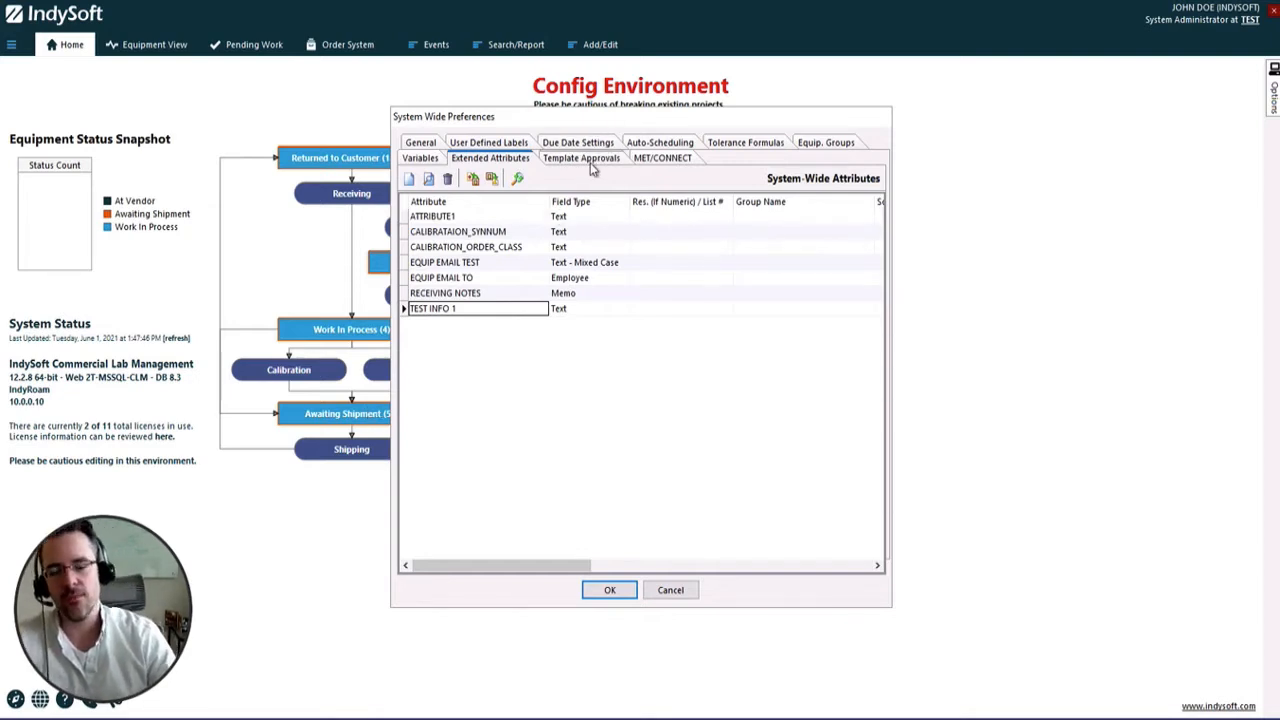
Review the first two company user defined labels in the system-wide preferences and close the preferences without saving
click(490, 145)
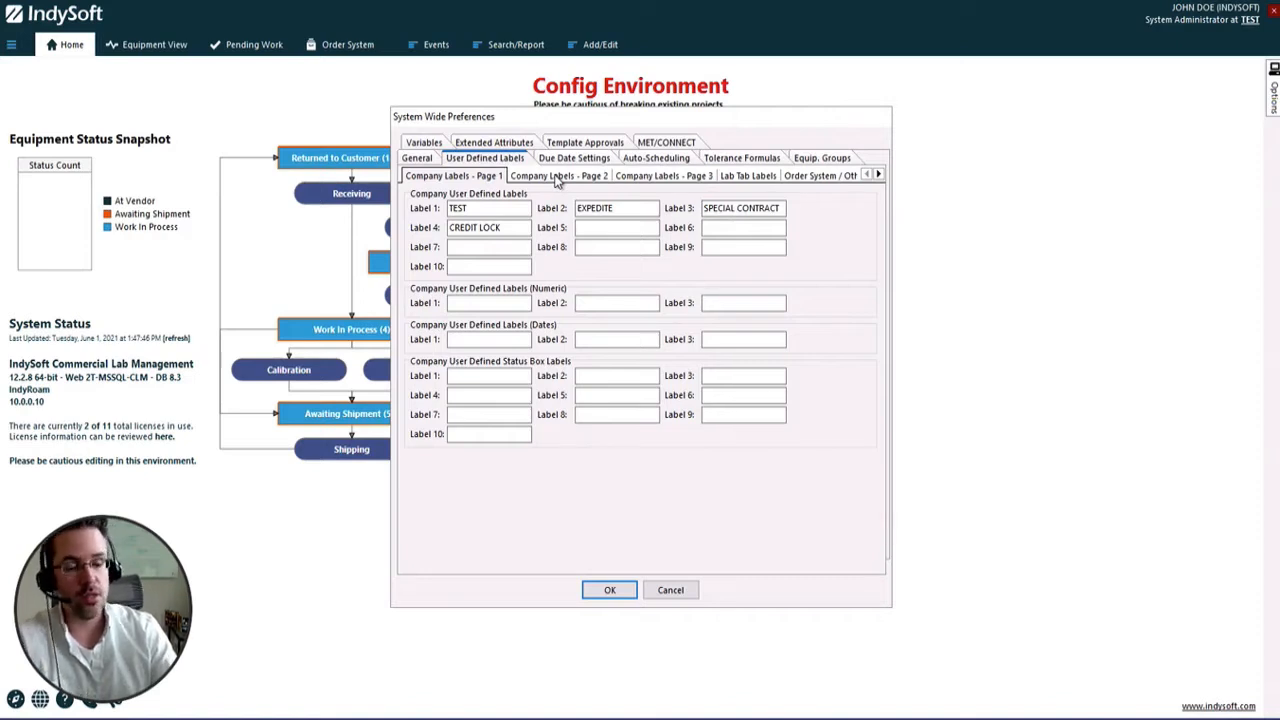
click(455, 207)
double_click(455, 207)
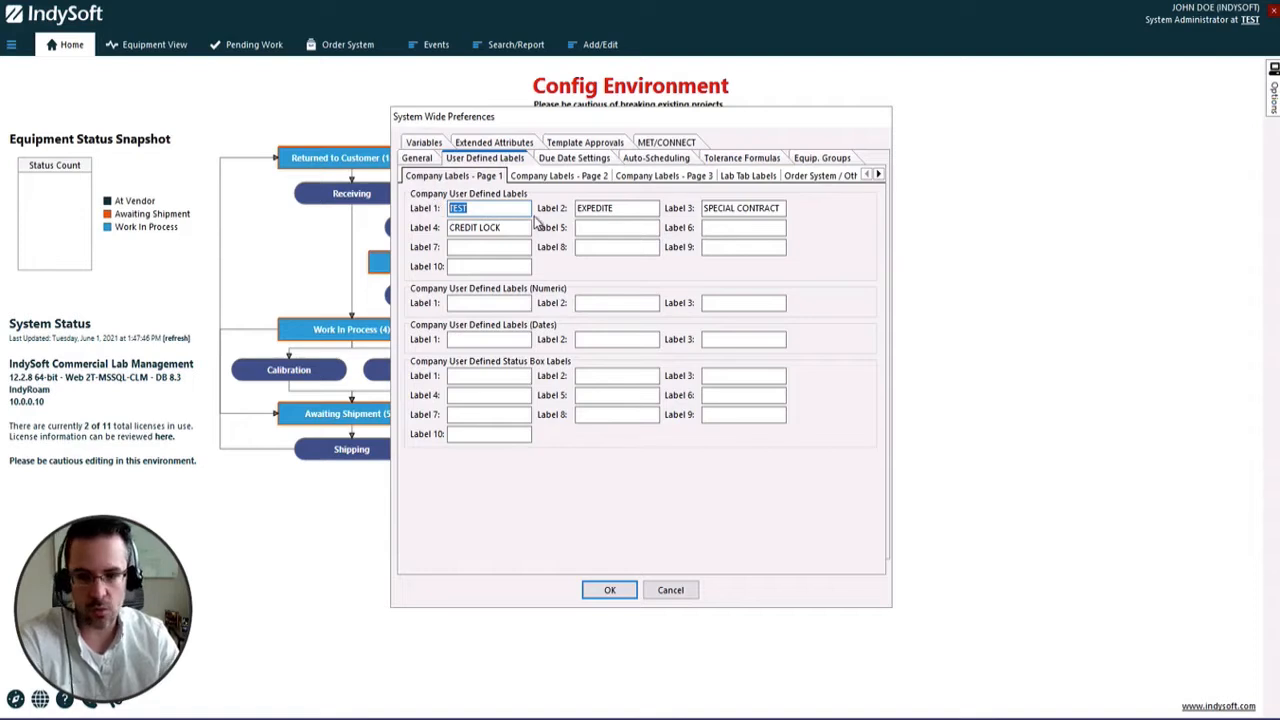
double_click(588, 207)
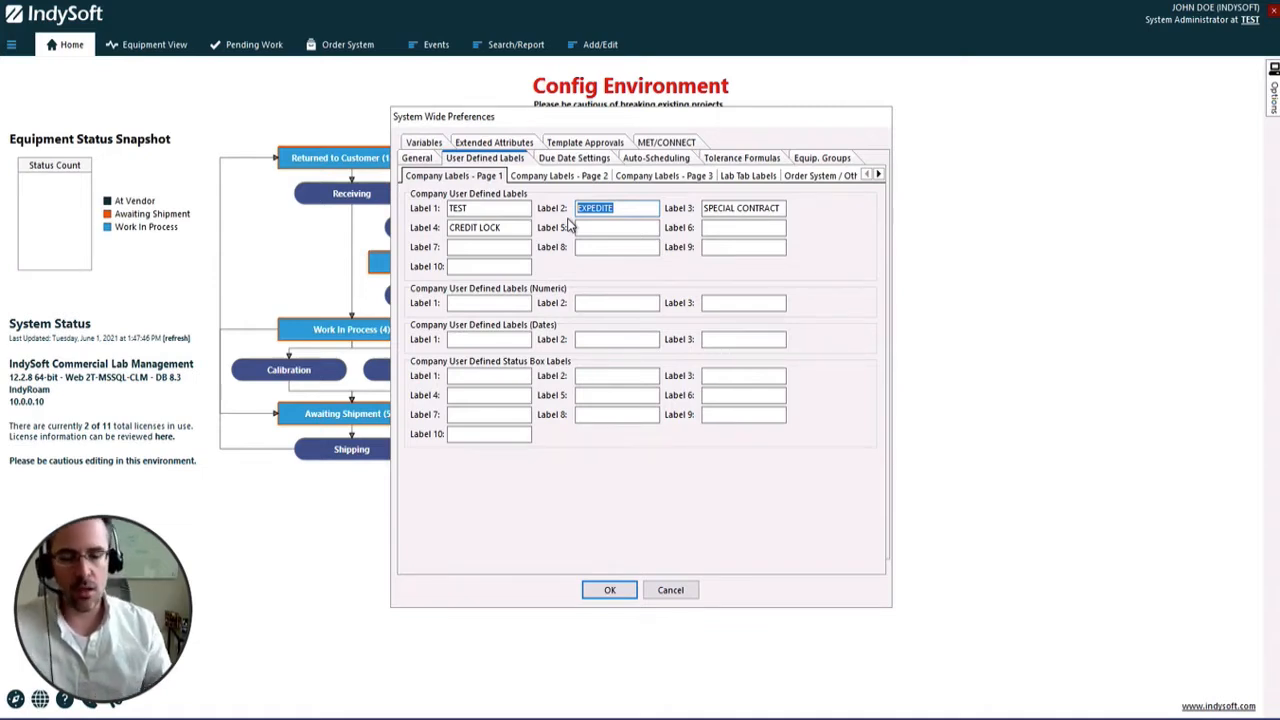
click(670, 590)
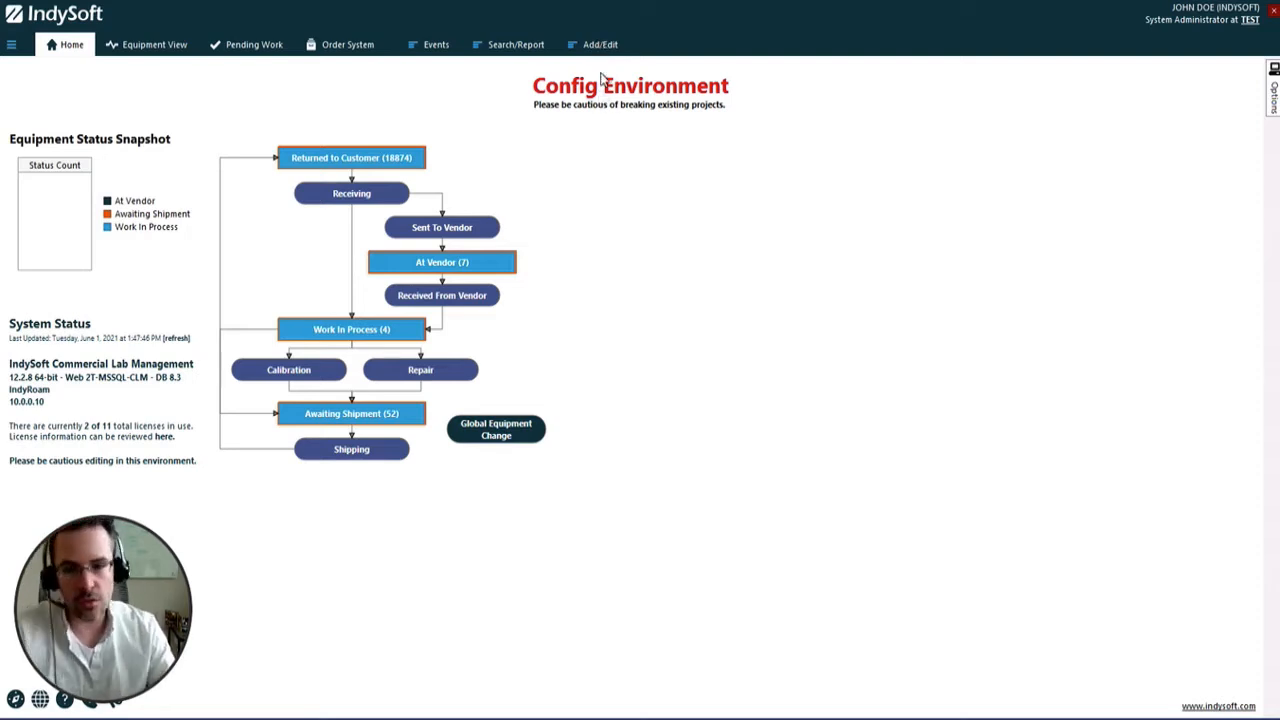
Open the ACME MFG company record and add a Text extended attribute named TEST INFO 2
click(604, 47)
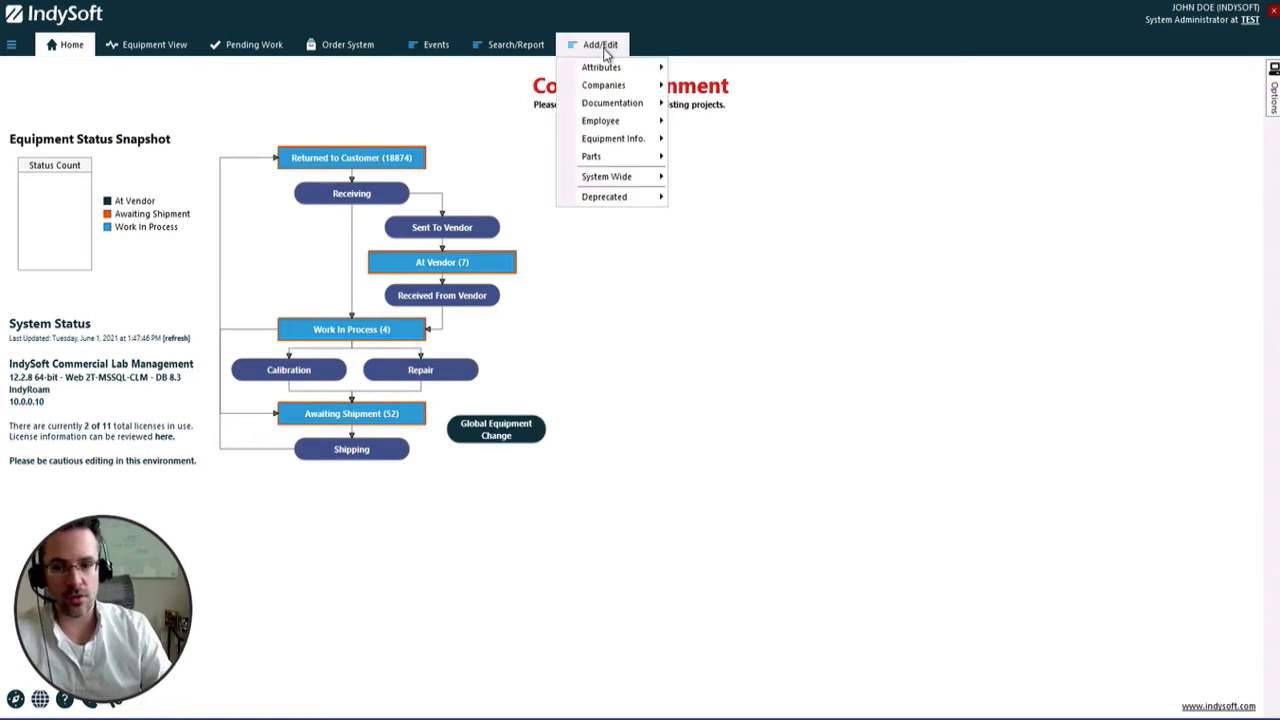
mouse_move(605, 85)
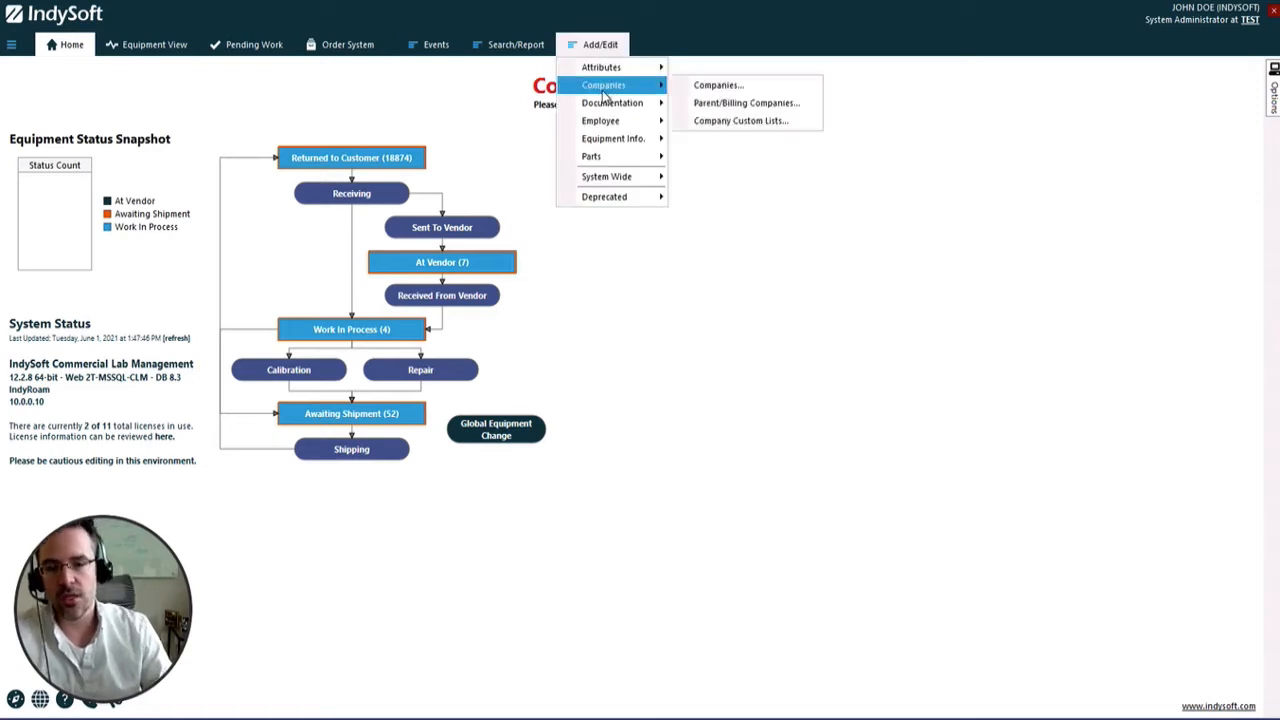
click(703, 87)
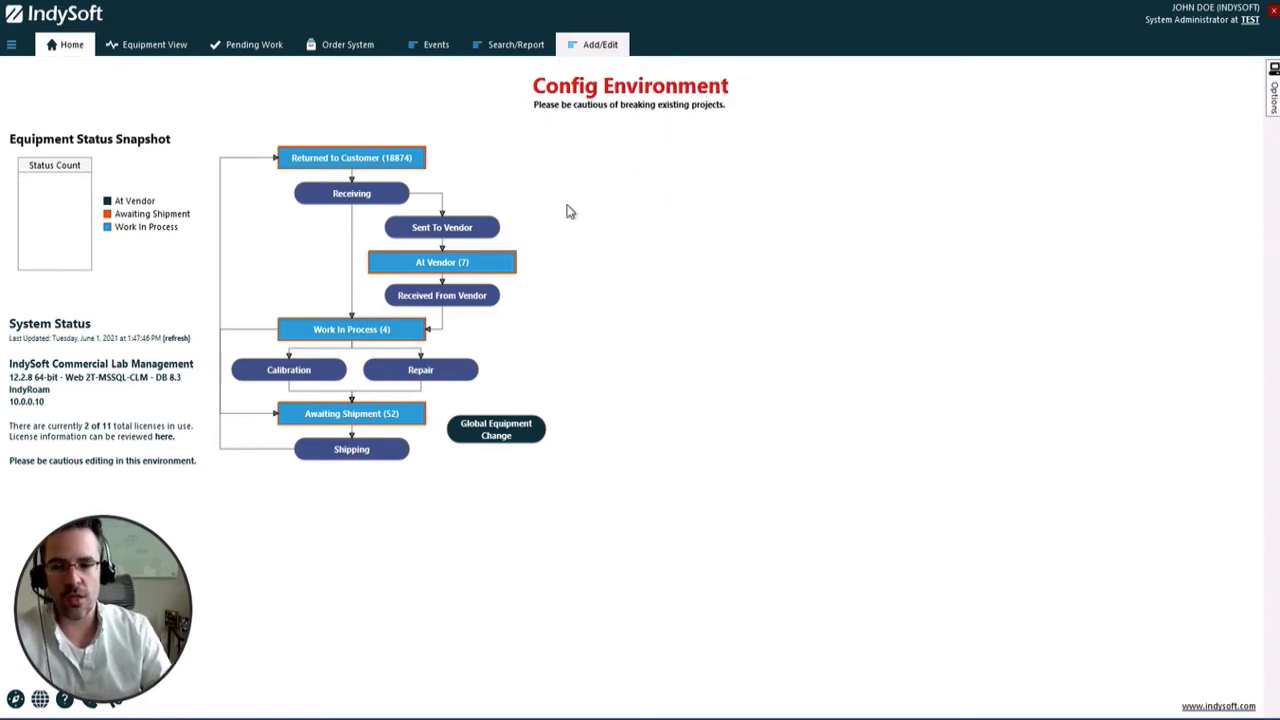
double_click(393, 266)
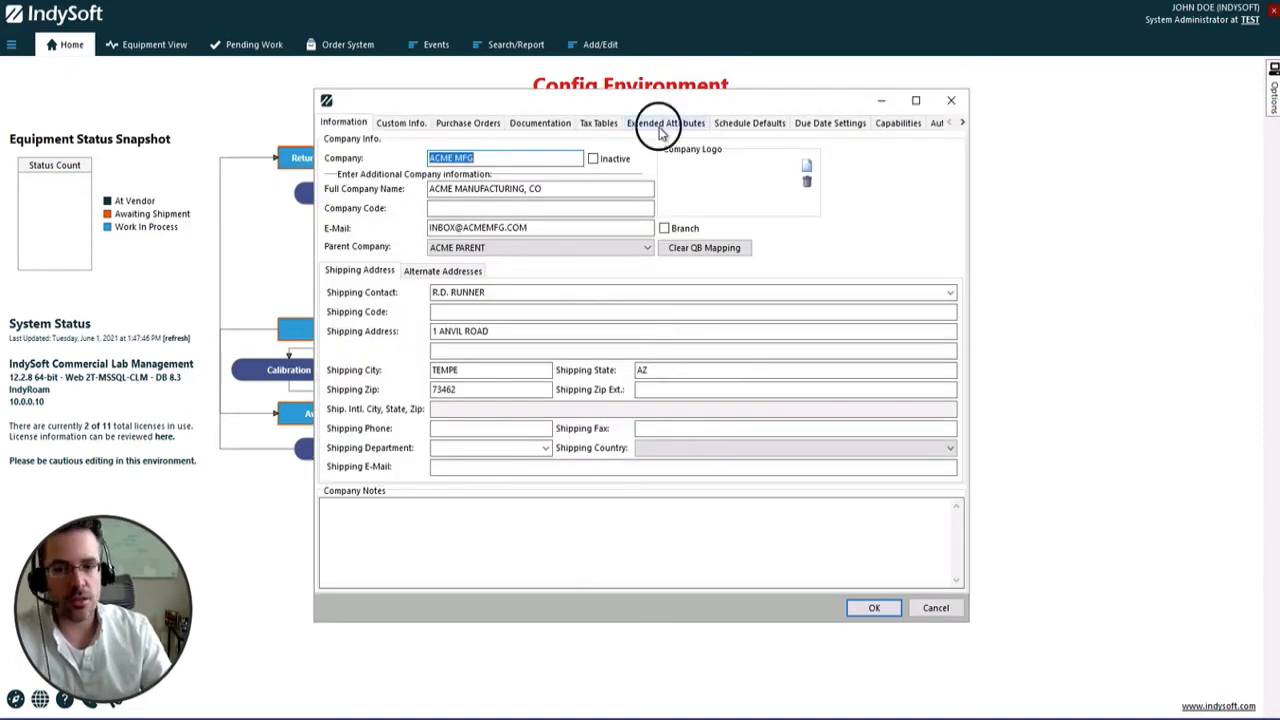
click(660, 124)
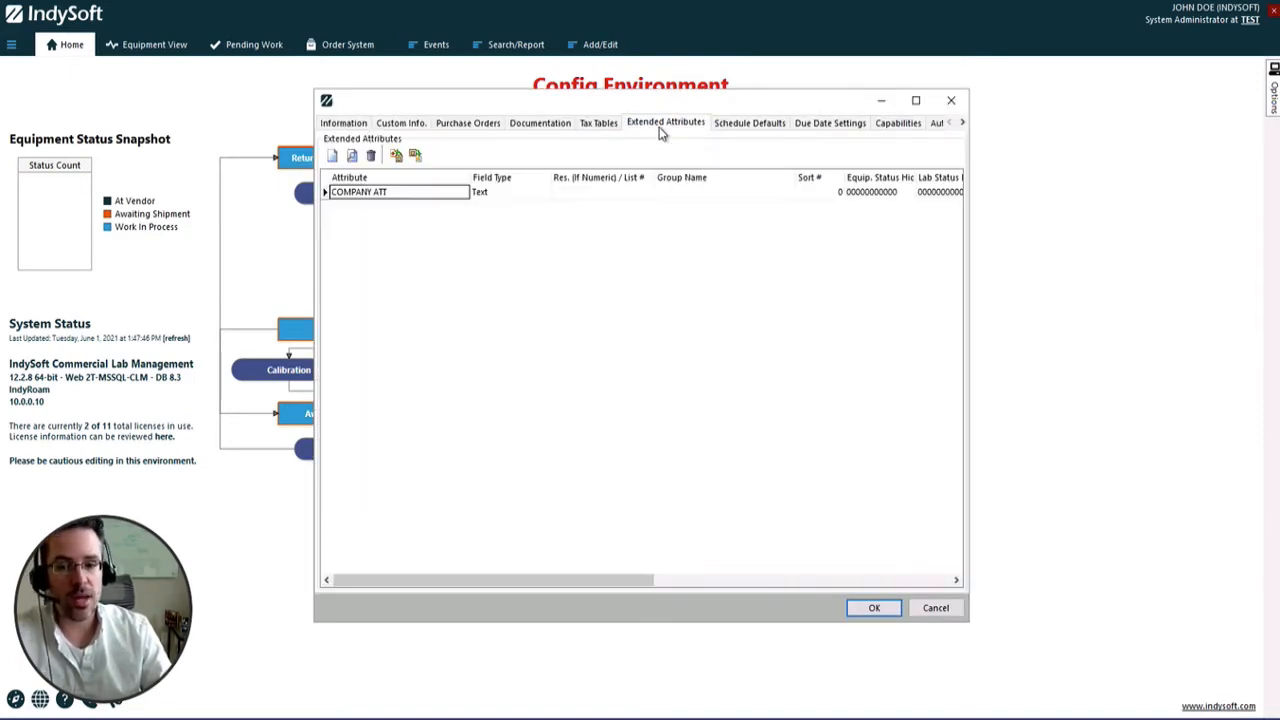
click(332, 155)
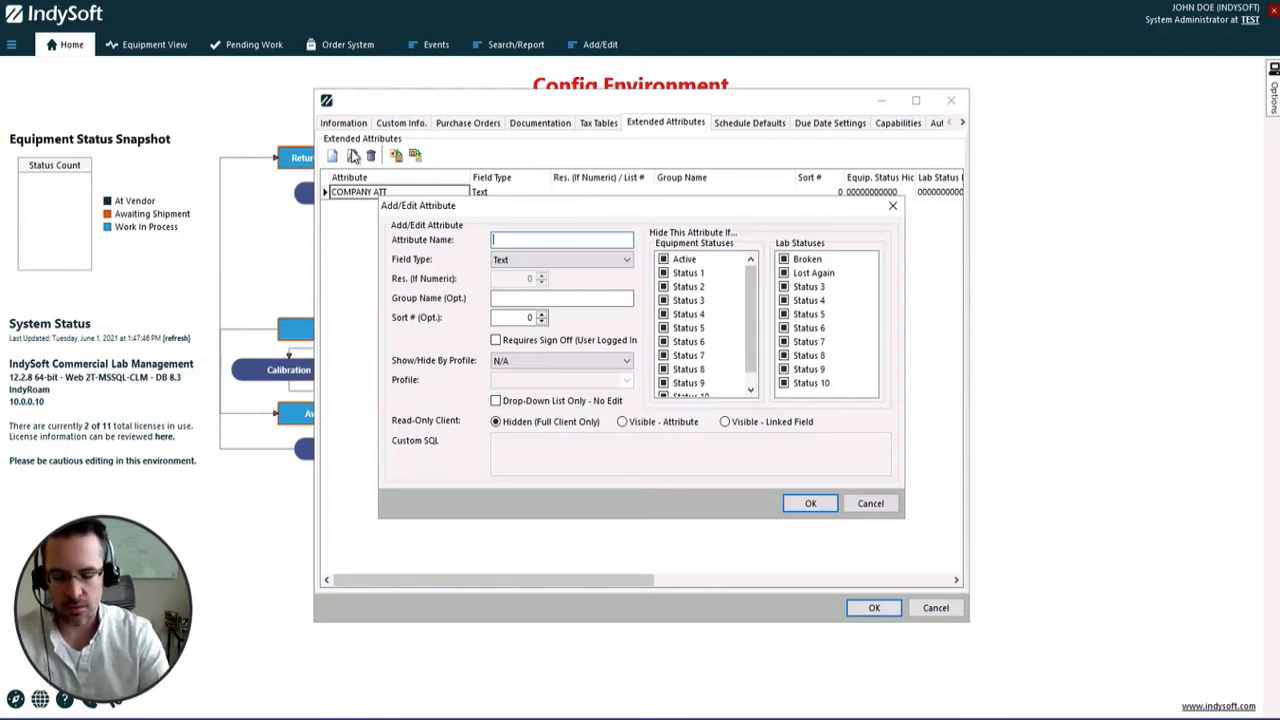
text(TEST INFO 2)
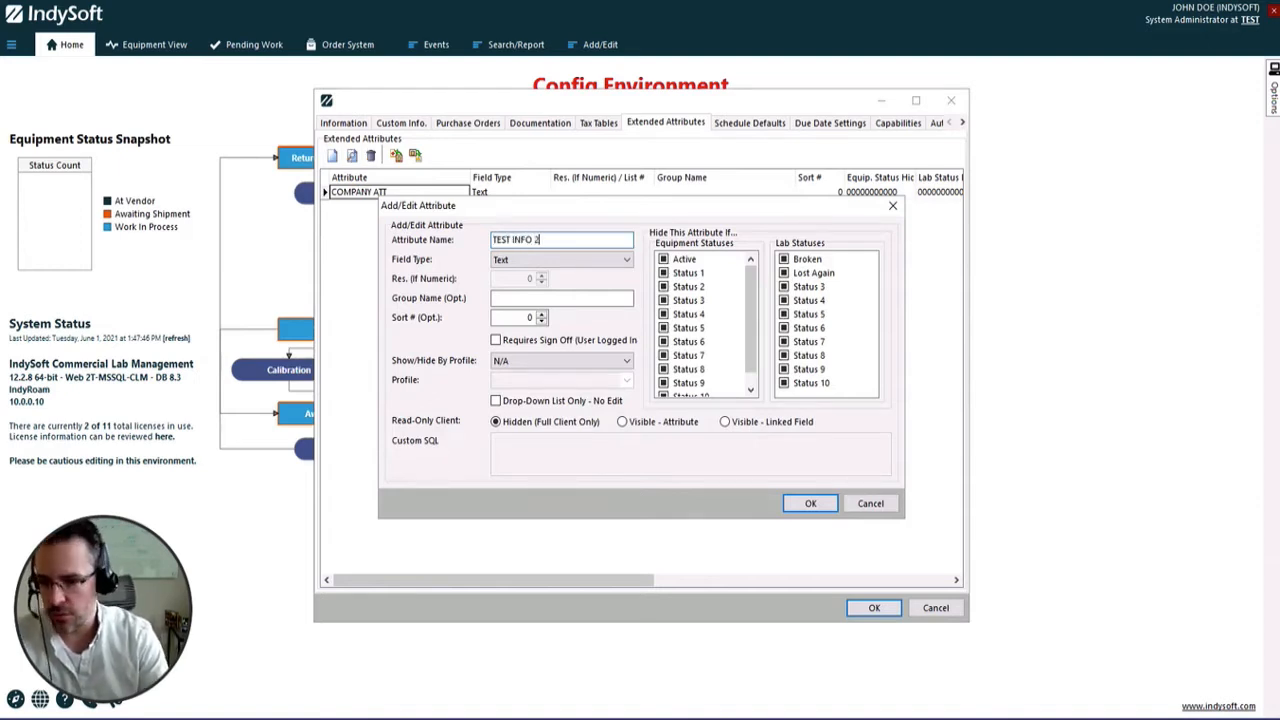
click(808, 503)
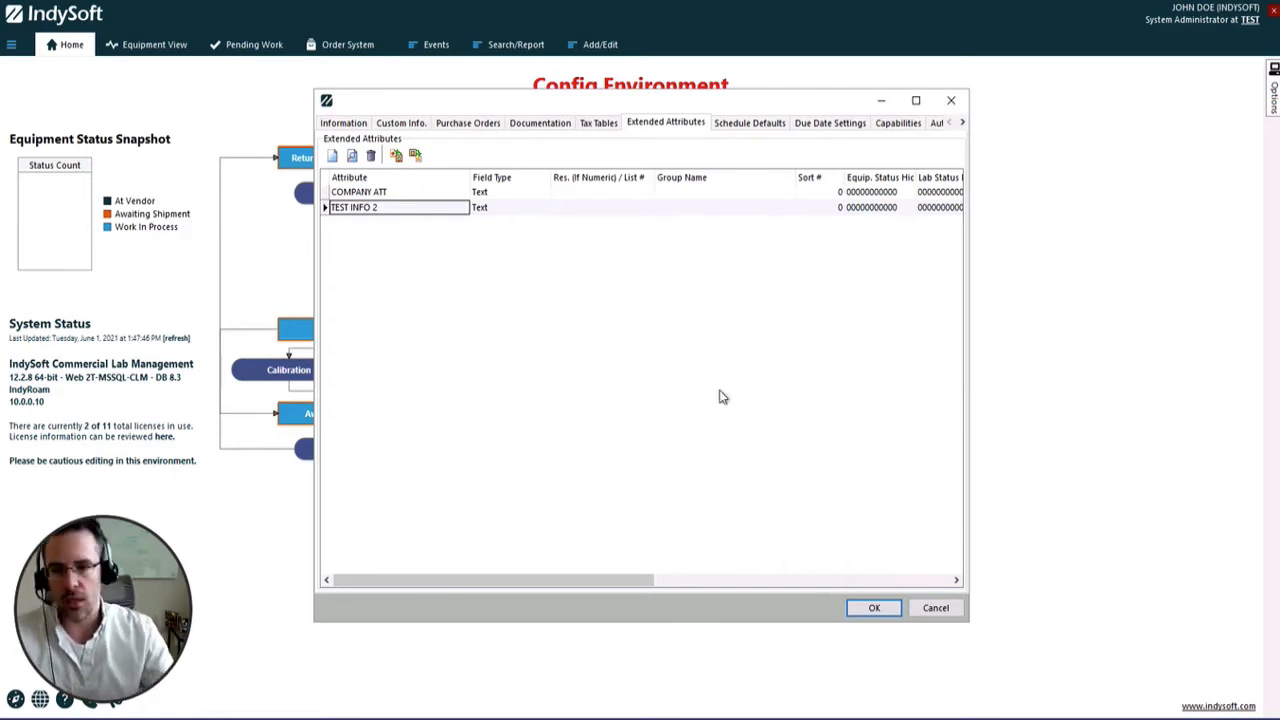
Review the company's general information, extended attributes and custom fields such as Expedite, and close the record without saving
click(368, 122)
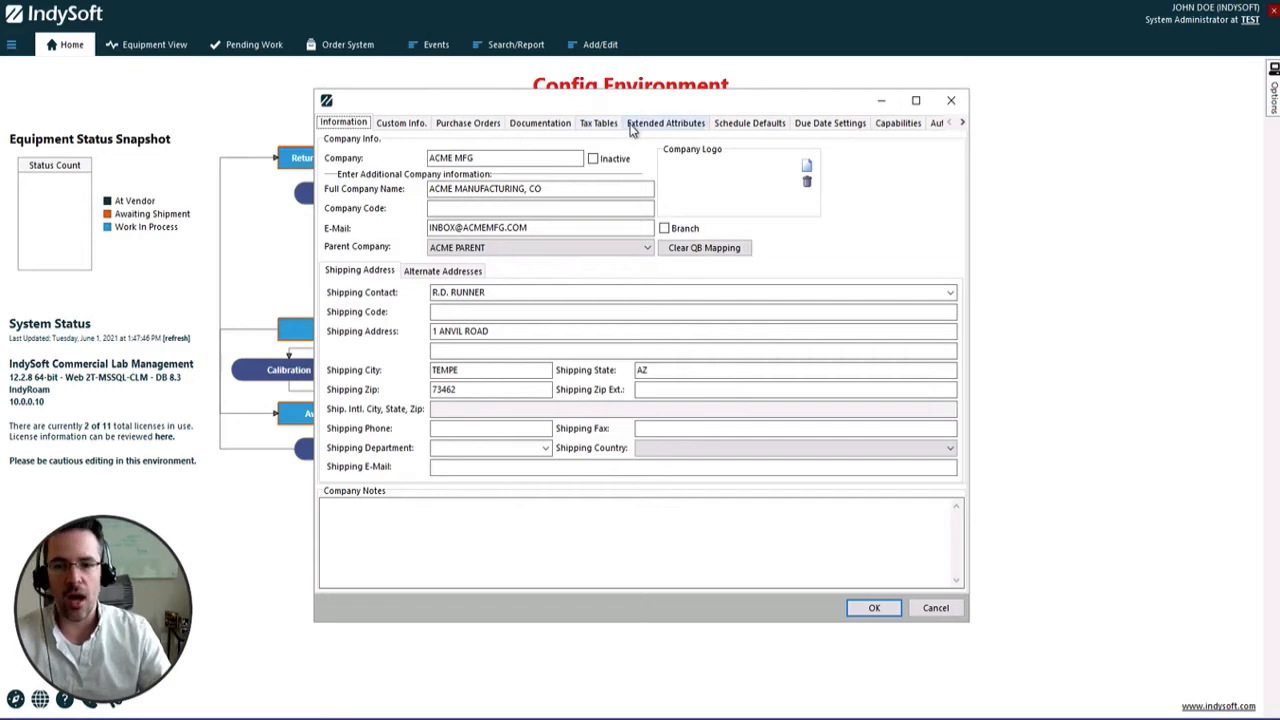
click(665, 122)
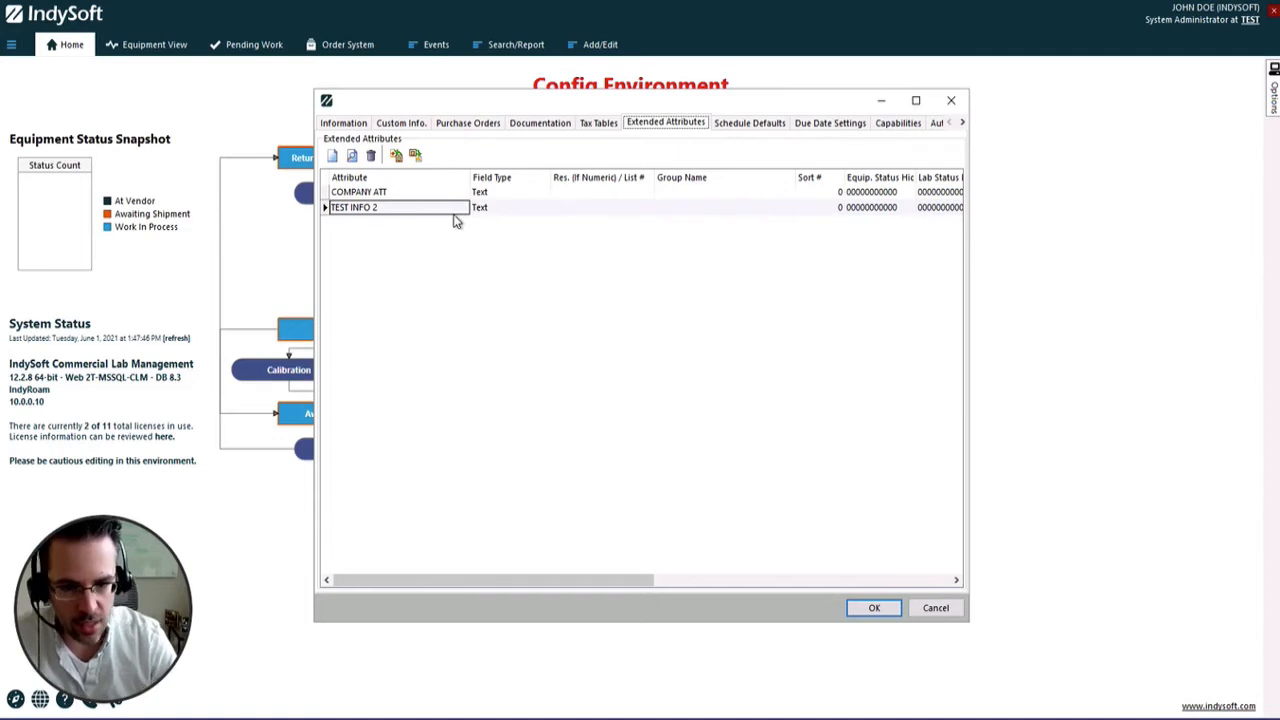
click(418, 124)
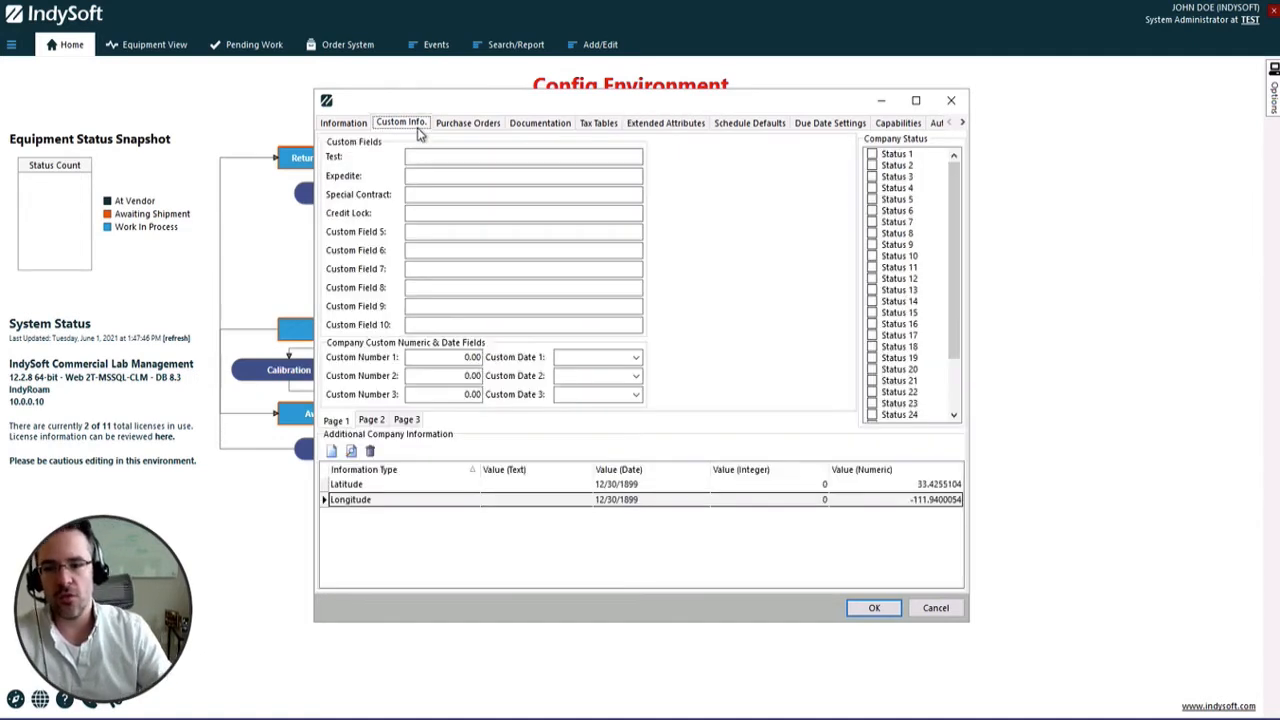
click(338, 179)
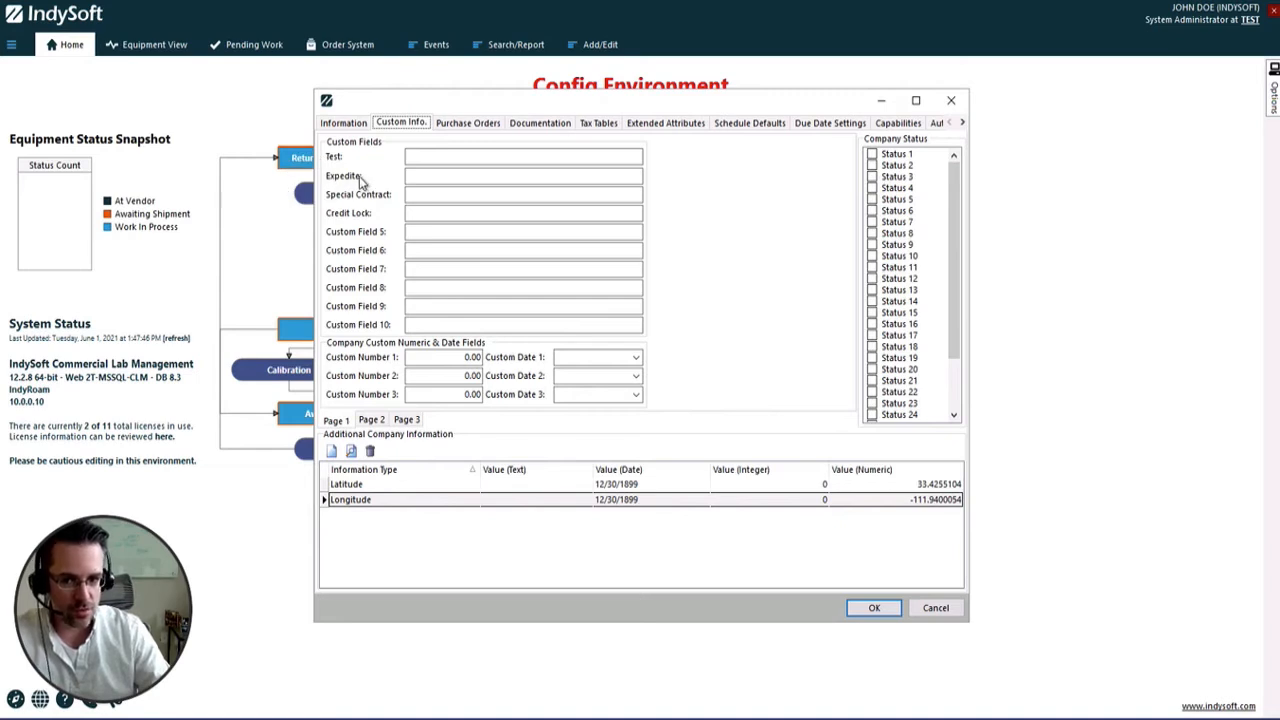
click(435, 175)
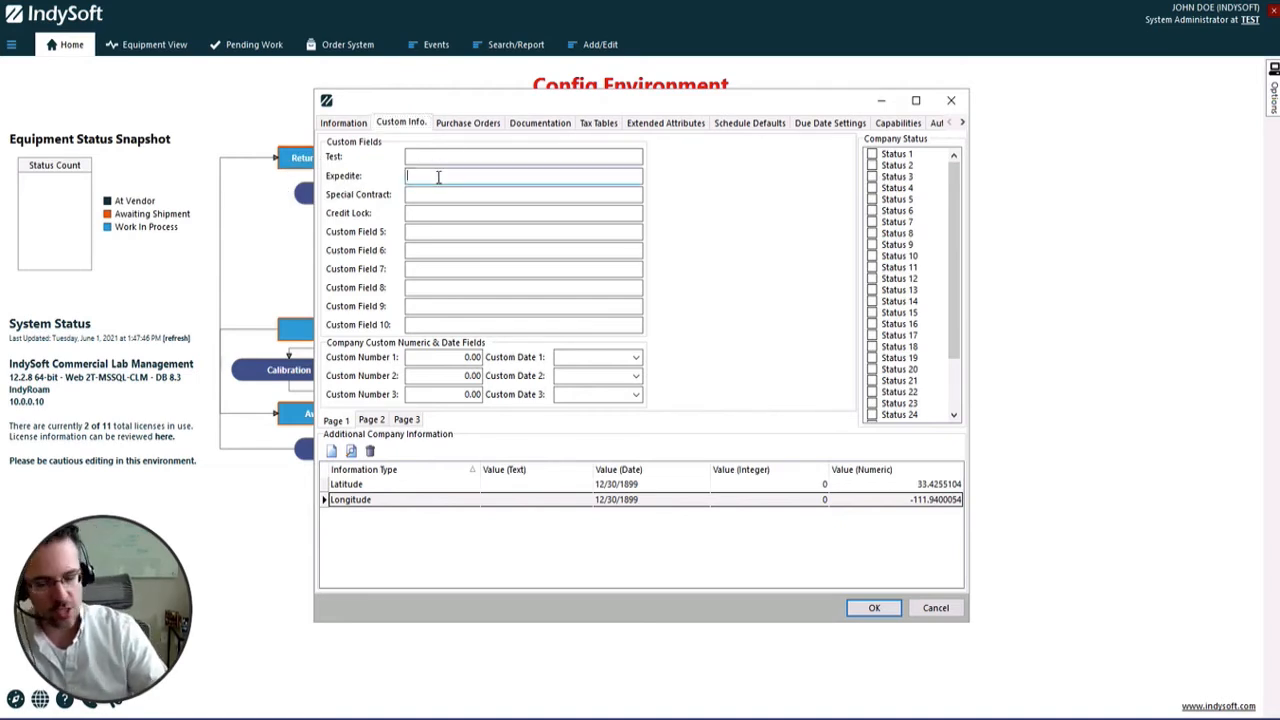
click(338, 175)
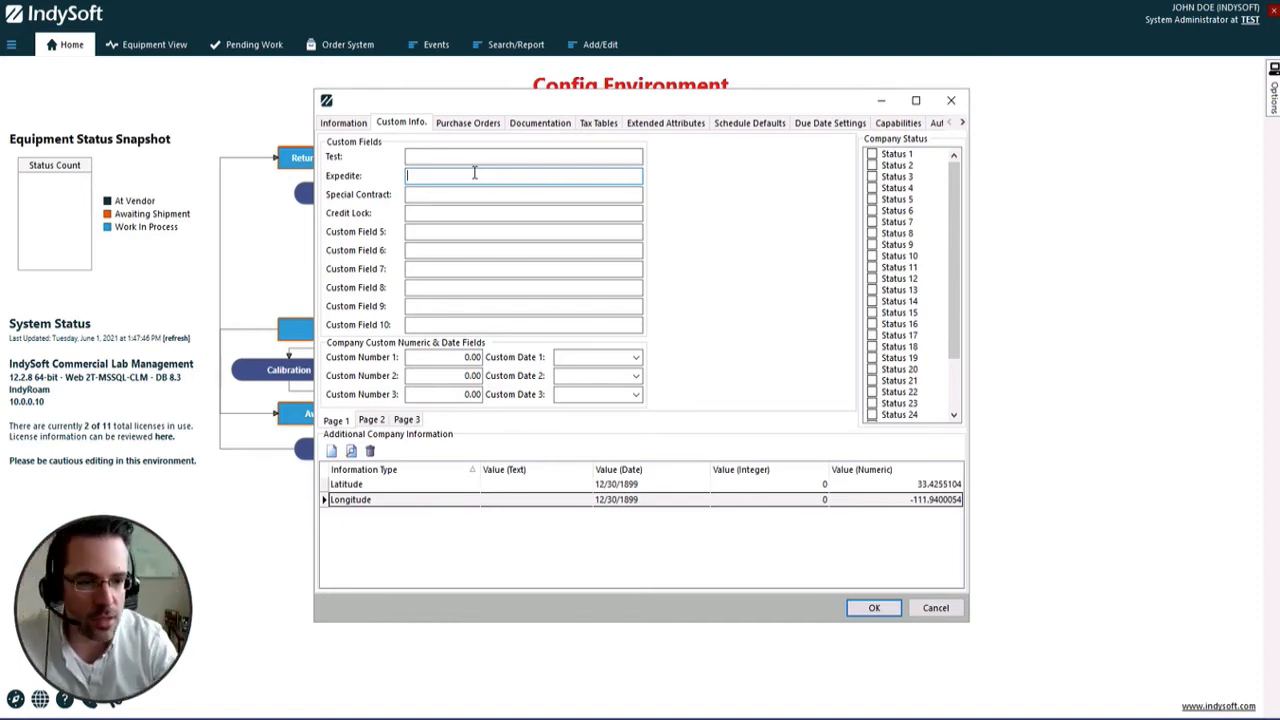
click(935, 608)
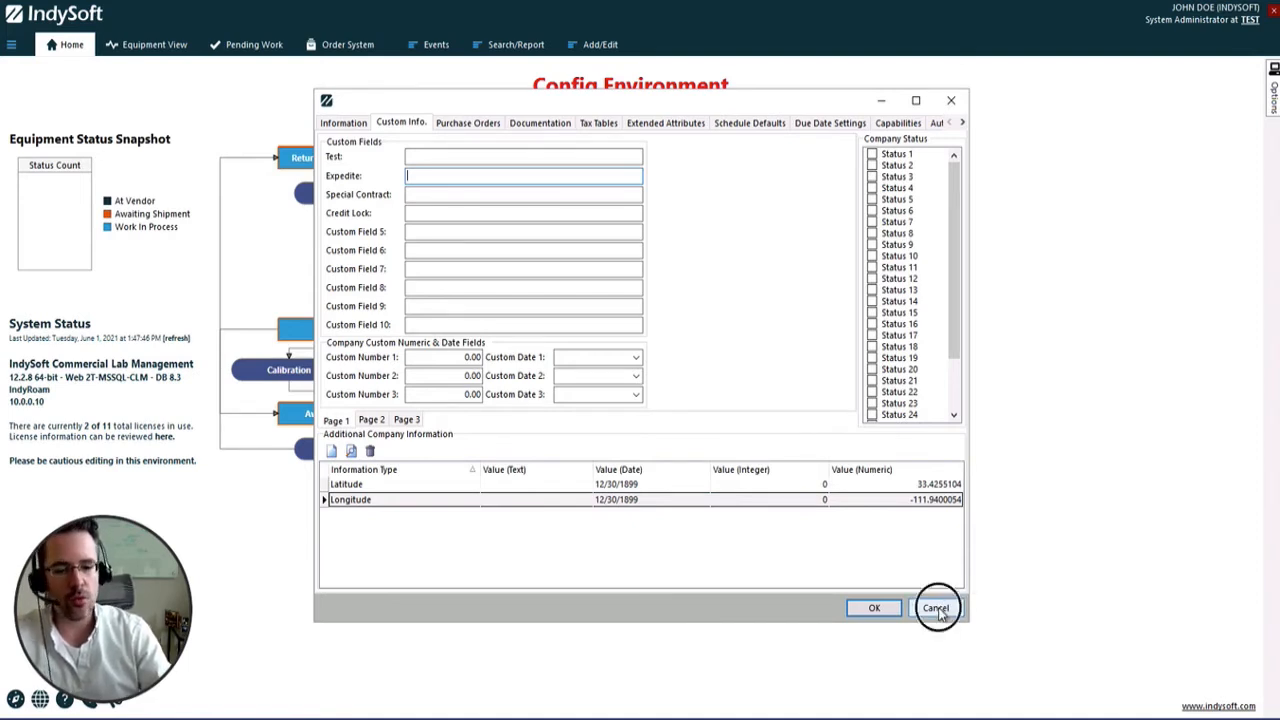
click(942, 186)
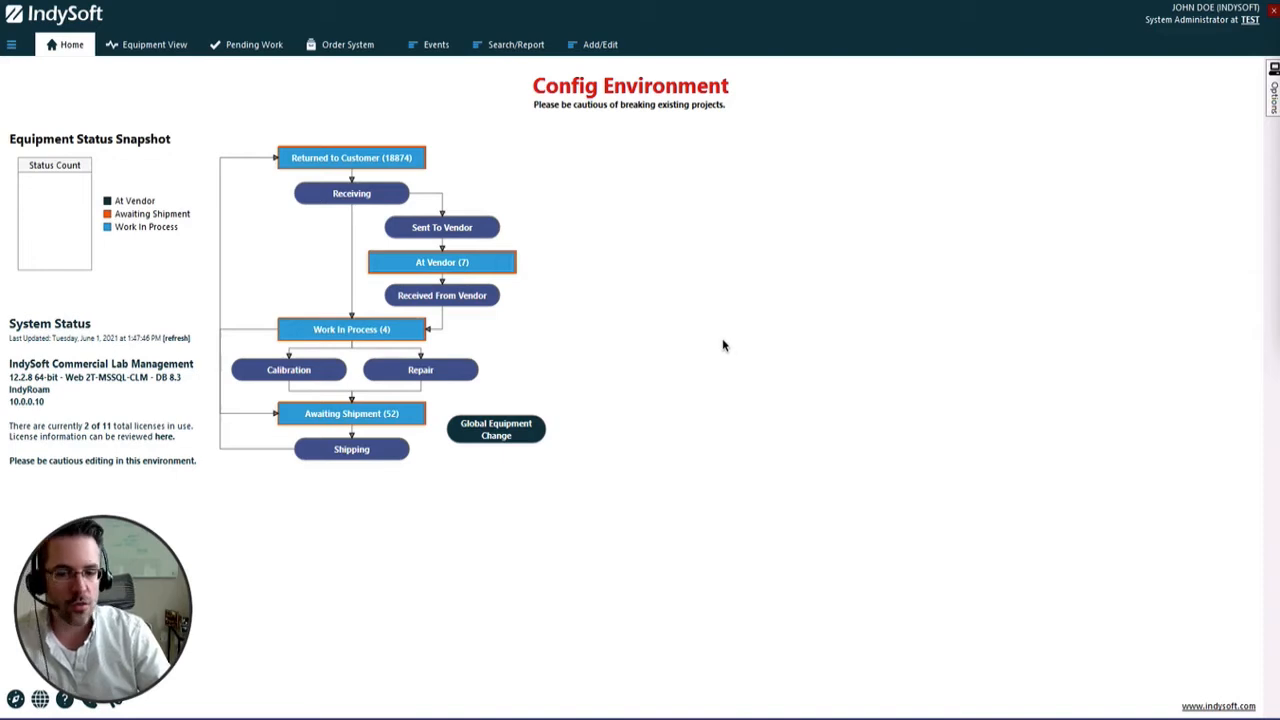
Open the user/location settings for WORKSTATION B and save the current settings
click(12, 47)
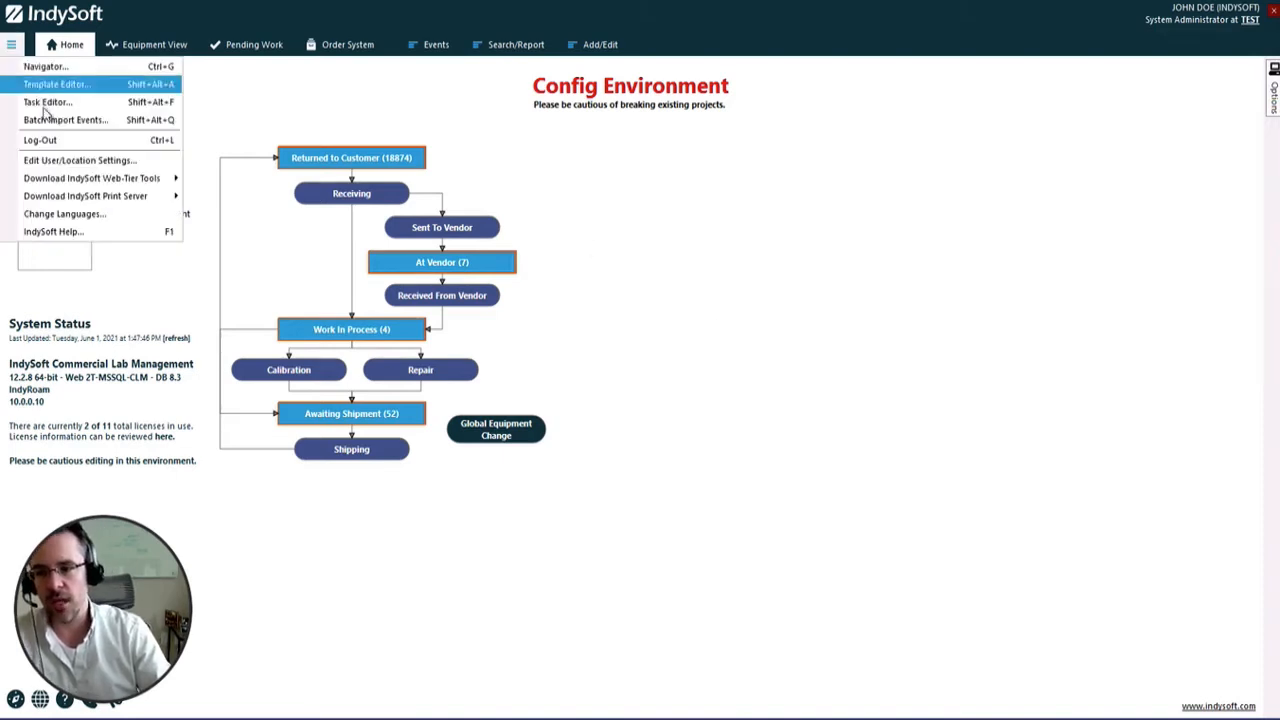
click(68, 162)
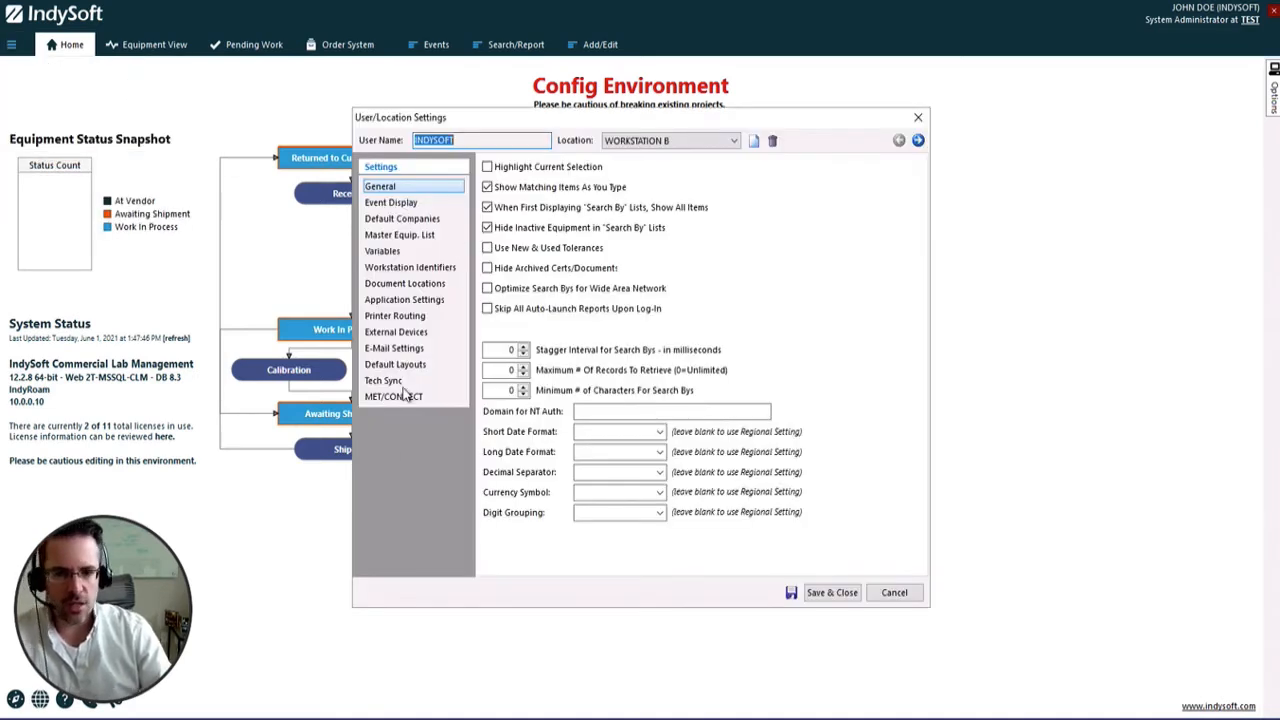
click(643, 140)
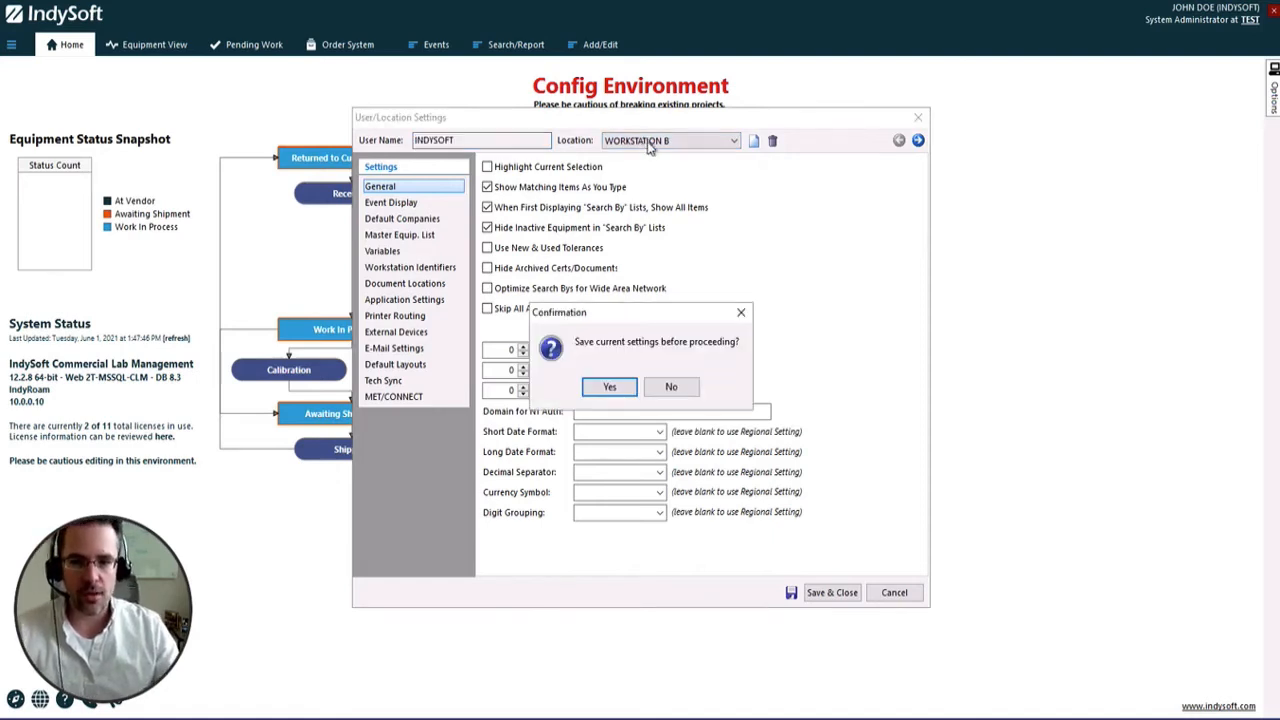
click(610, 386)
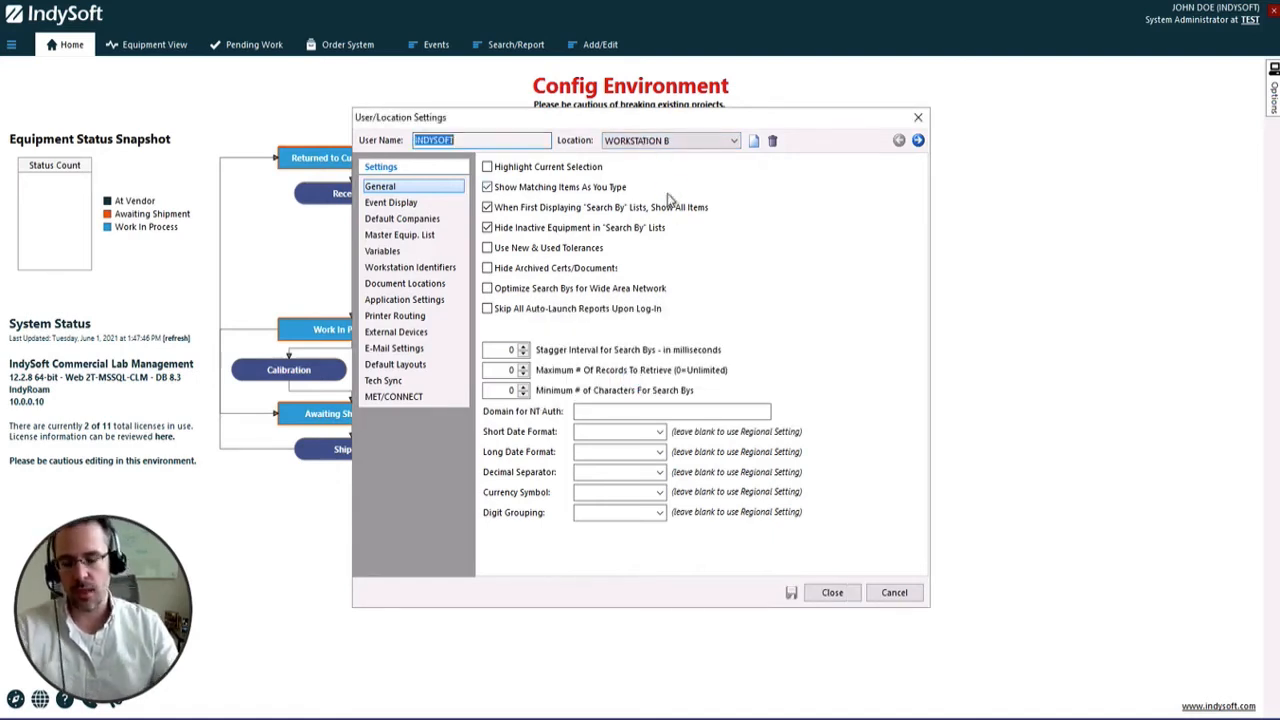
Switch the user/location settings to WORKSTATION A, route Printer 1 to the DESKTOP-I1B73HA printer, and save and close the settings
click(731, 140)
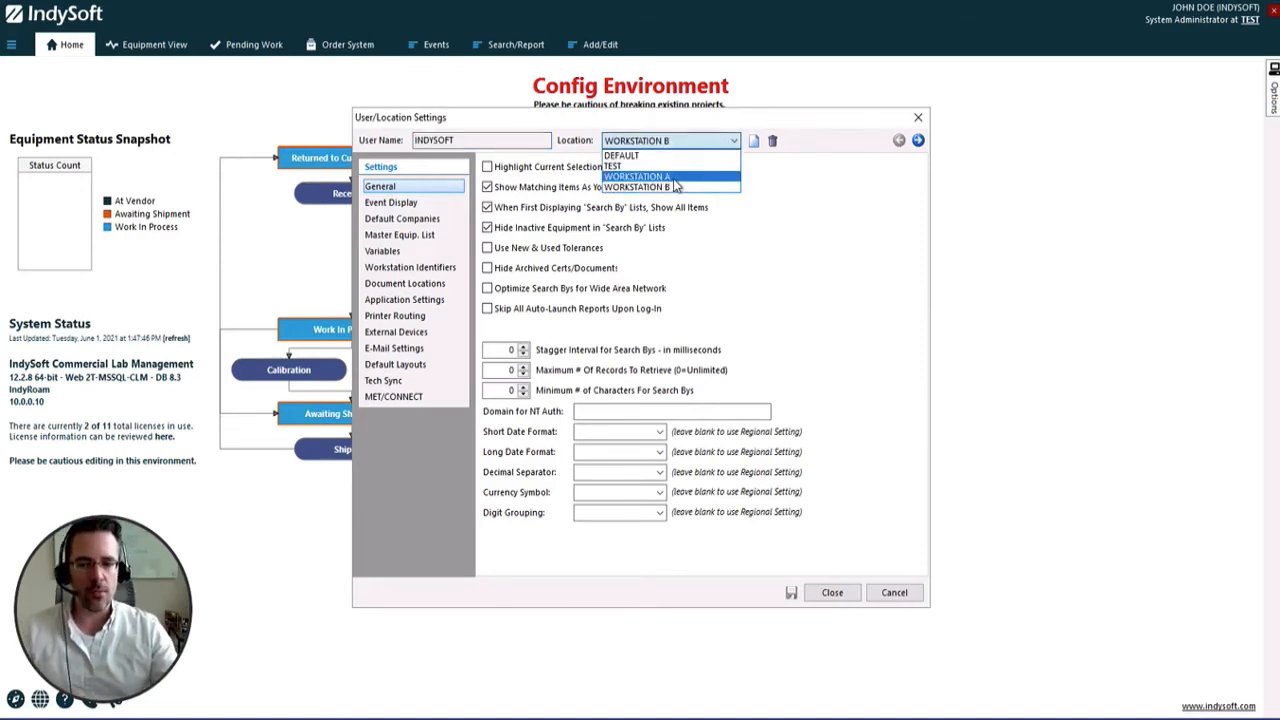
click(675, 178)
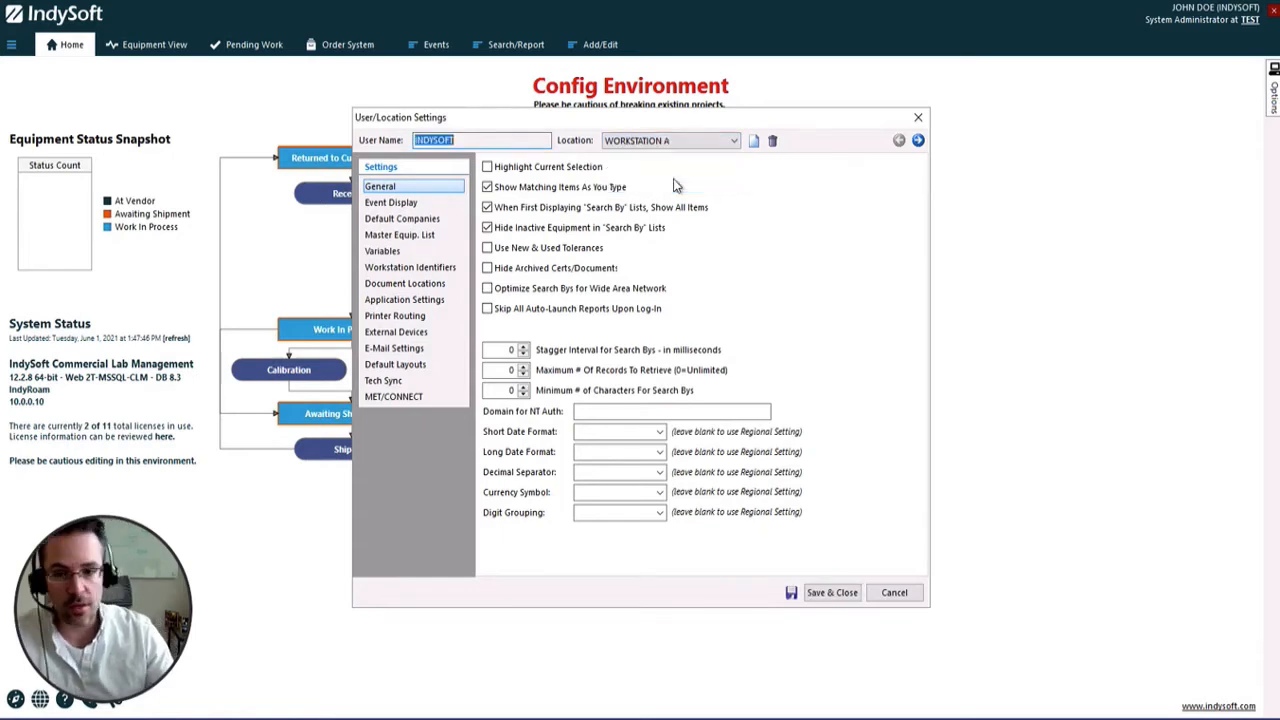
click(400, 316)
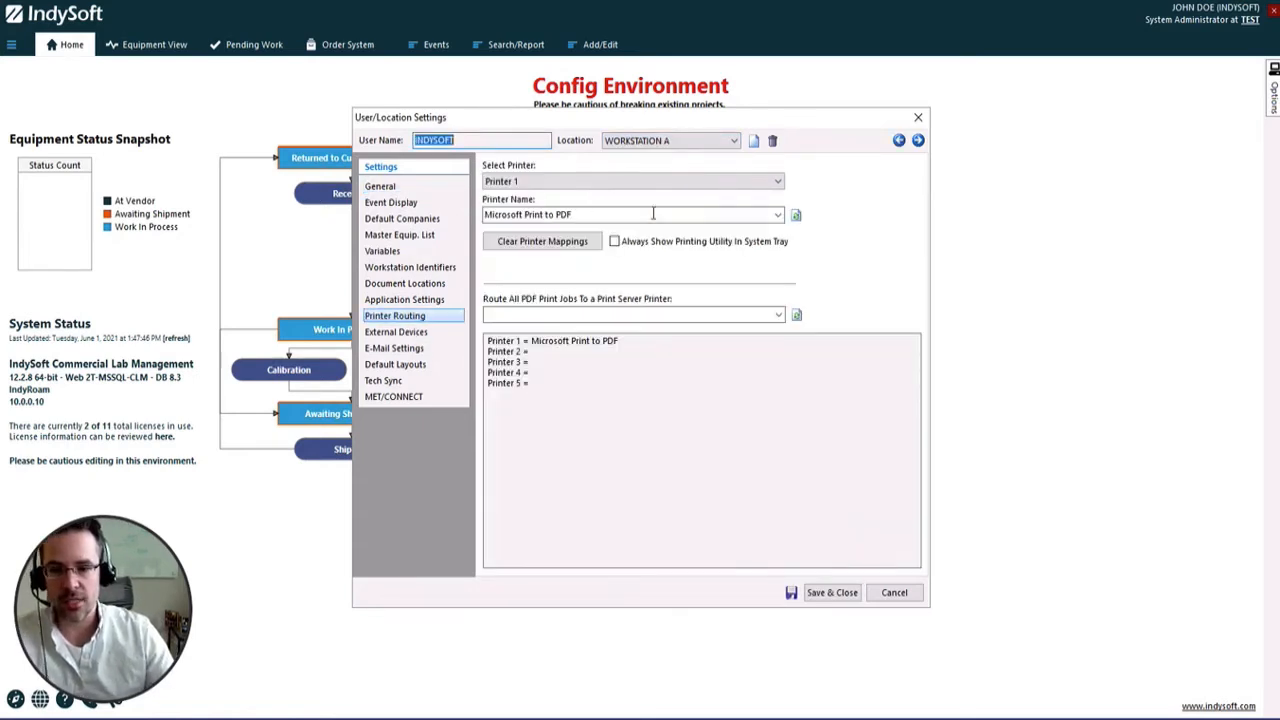
click(768, 214)
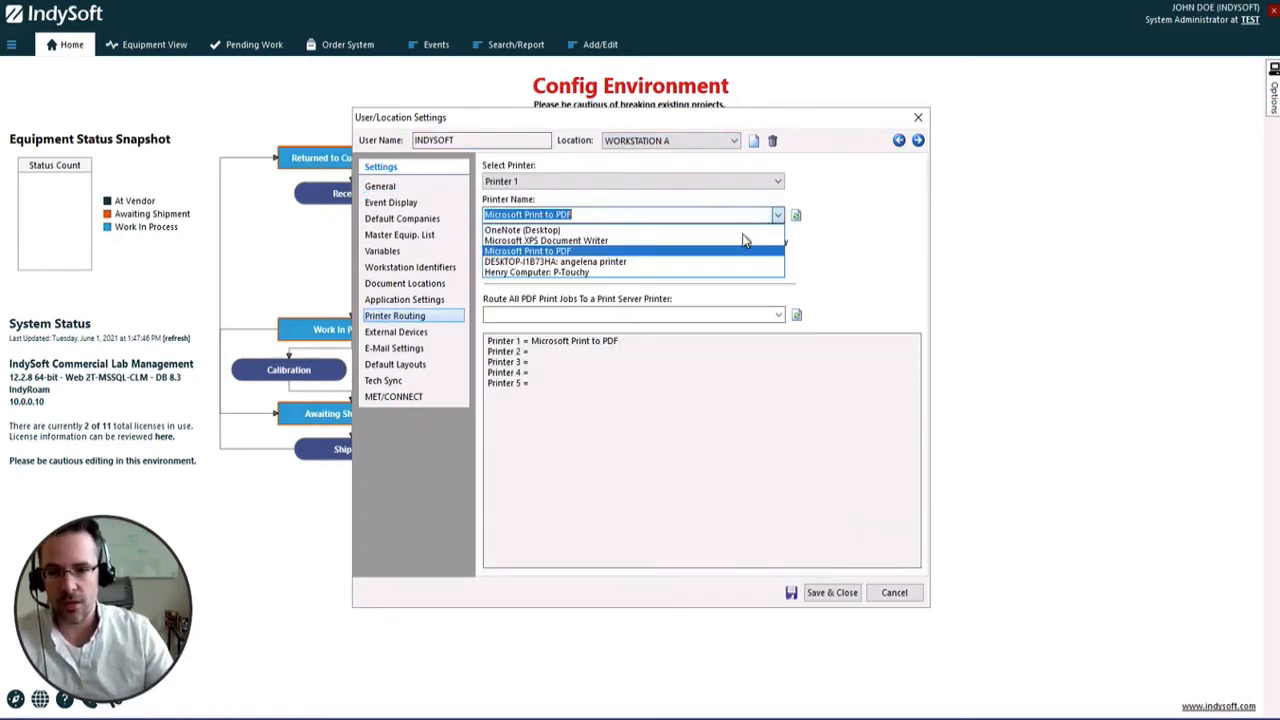
click(641, 262)
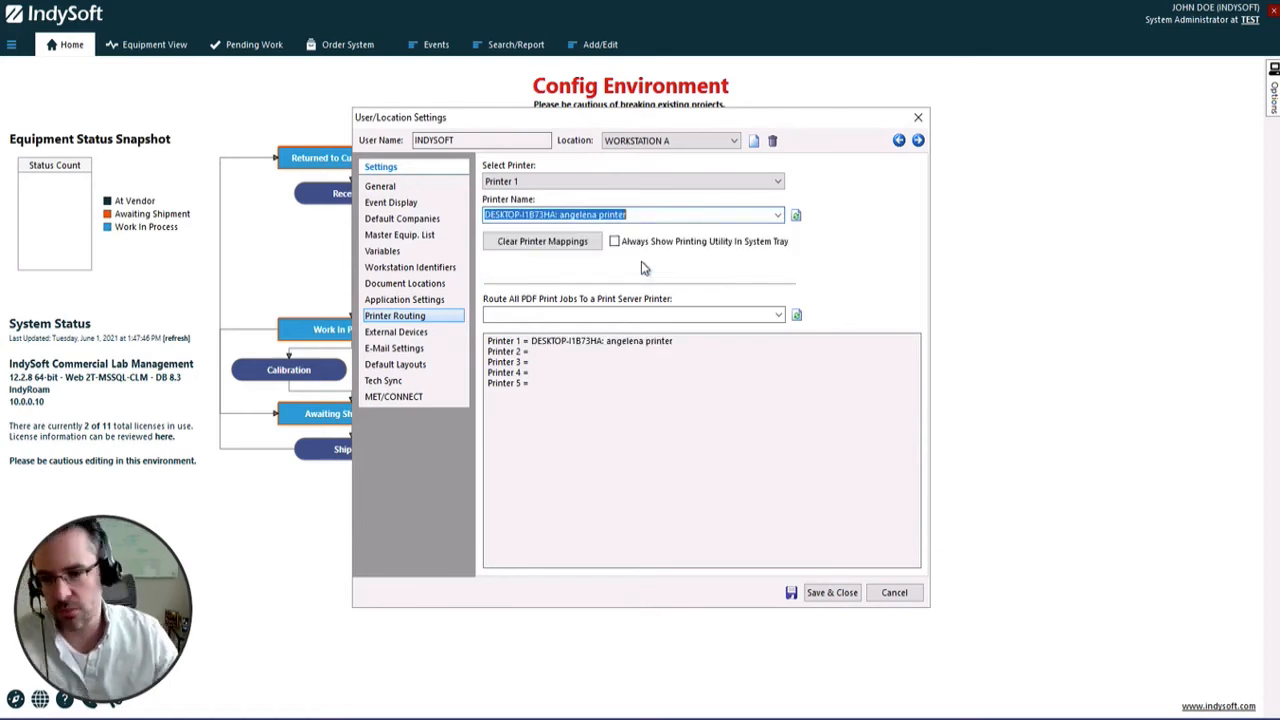
click(846, 592)
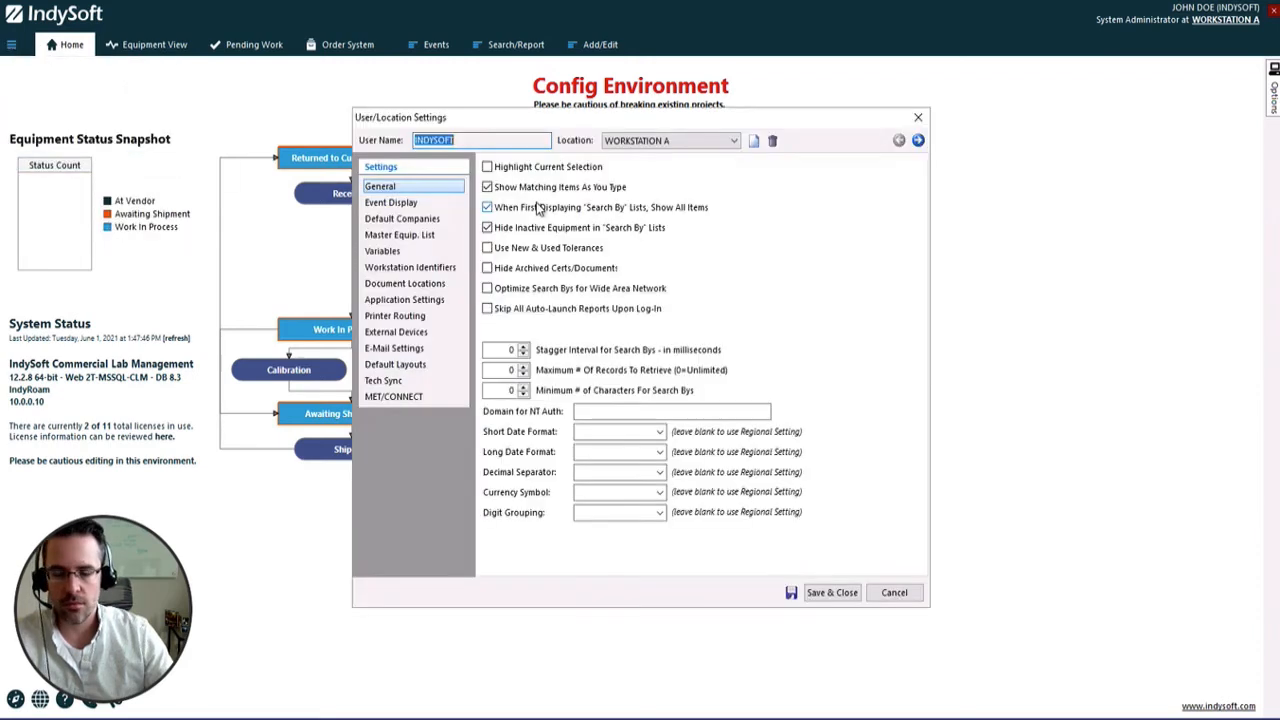
Switch the user/location settings to WORKSTATION B, route Printer 1 to the P-Touchy printer, and save the settings
click(686, 145)
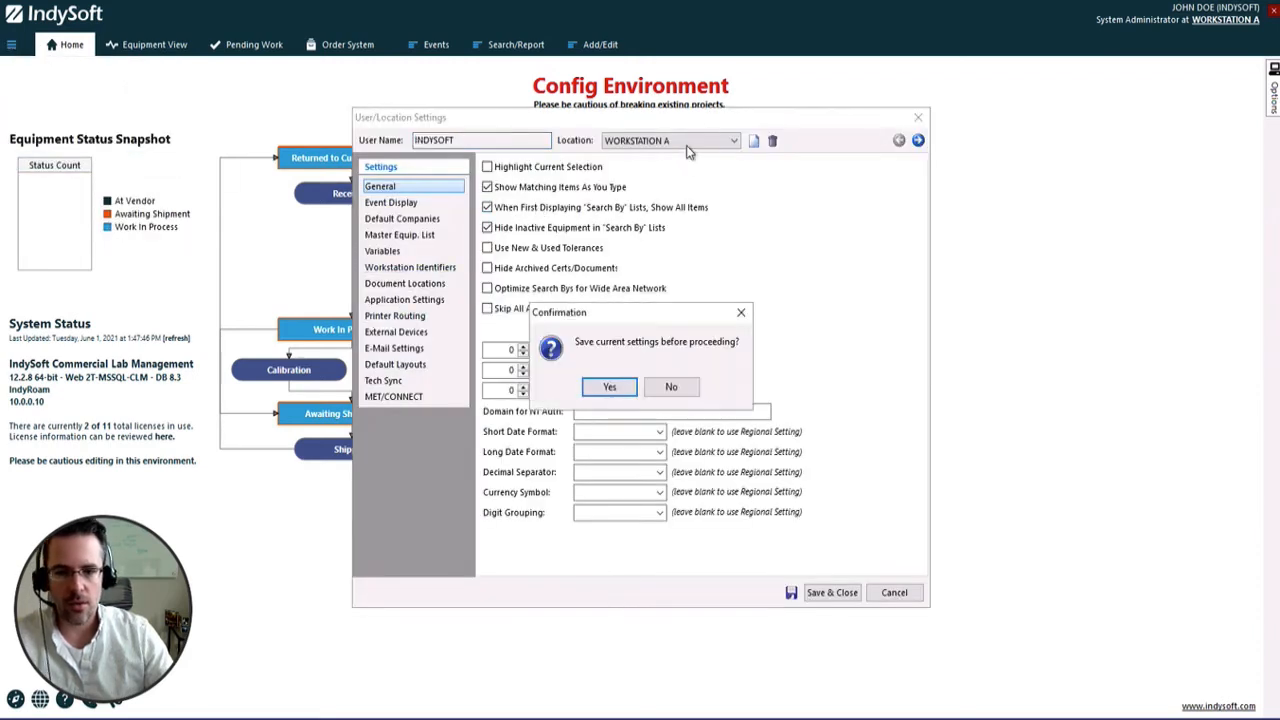
key(Return)
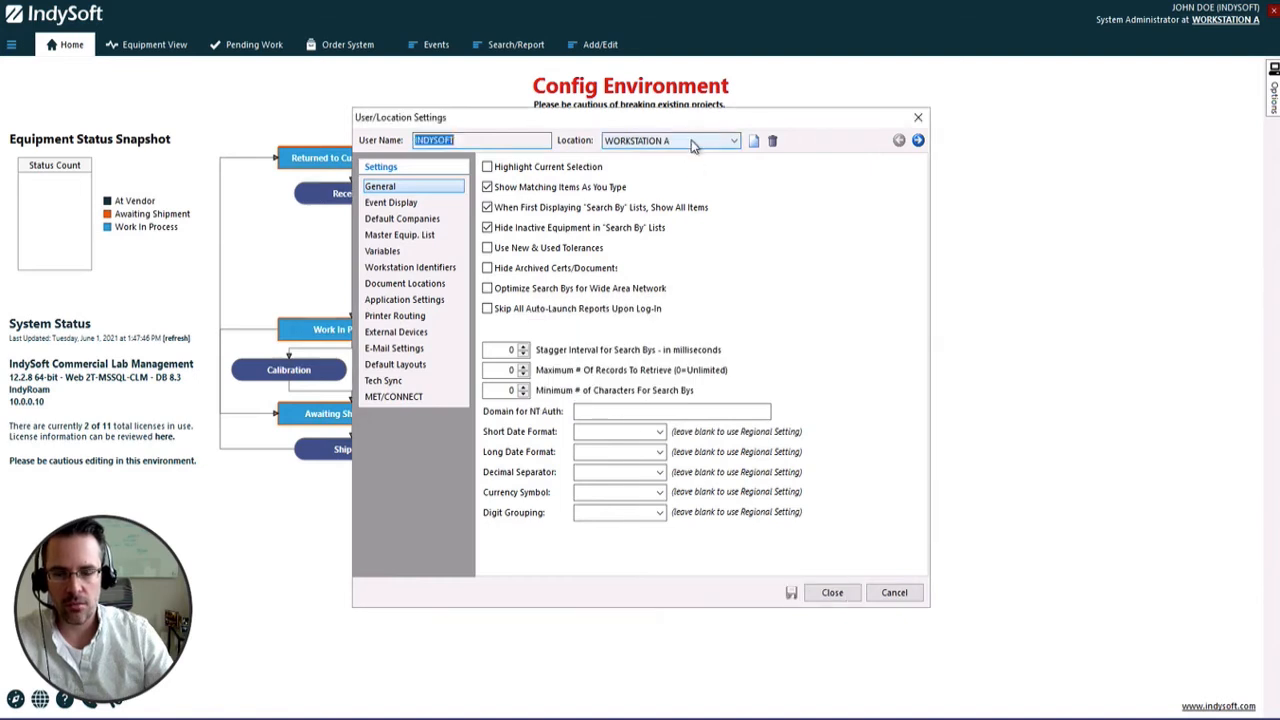
click(692, 140)
click(660, 188)
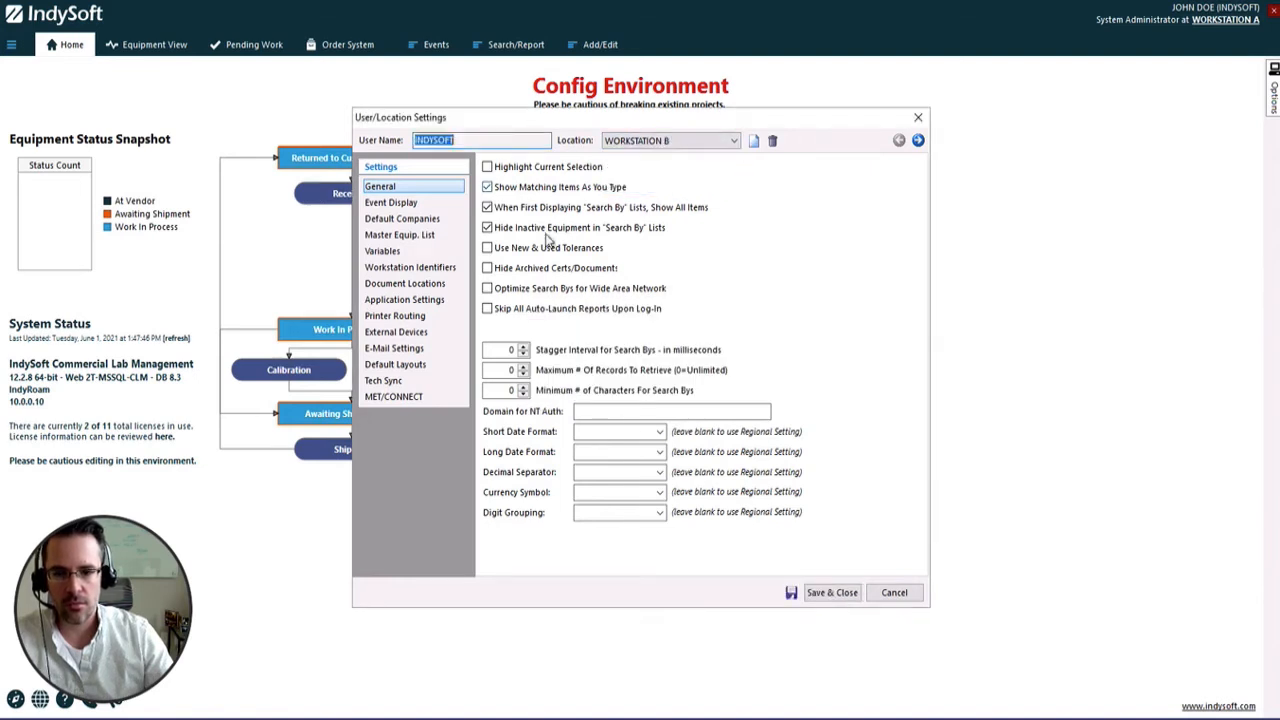
click(394, 316)
click(620, 213)
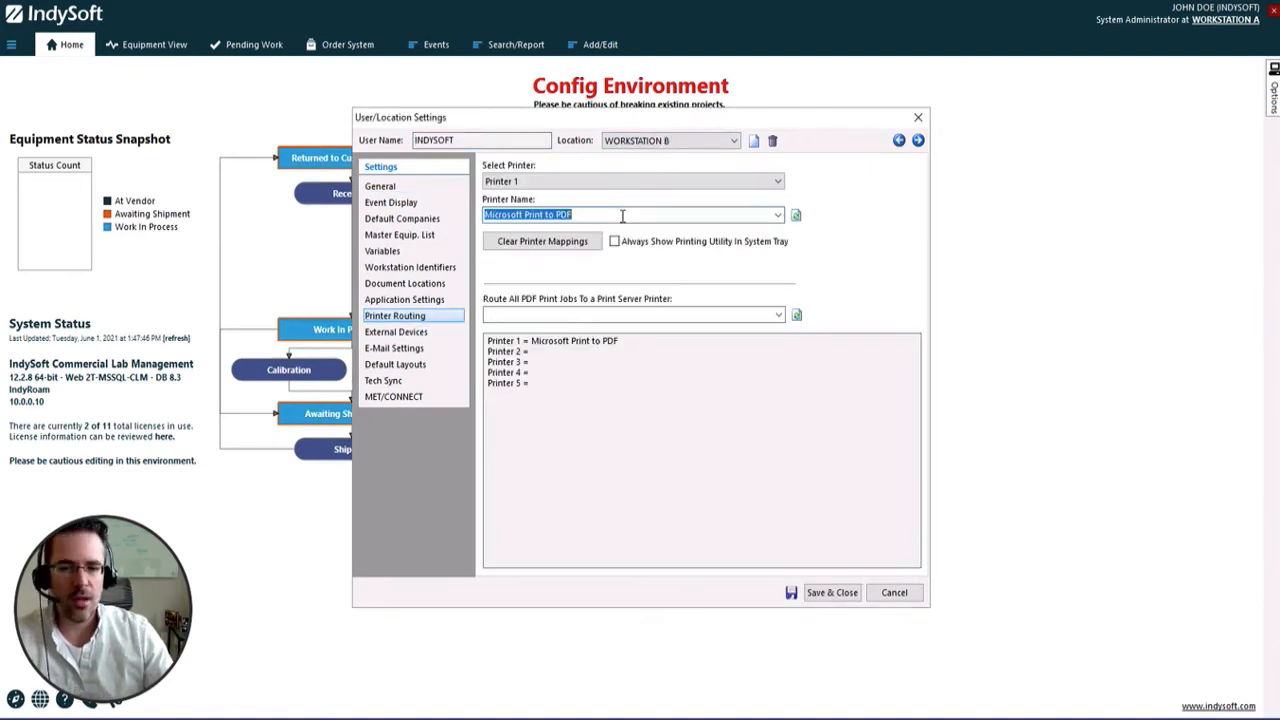
click(777, 214)
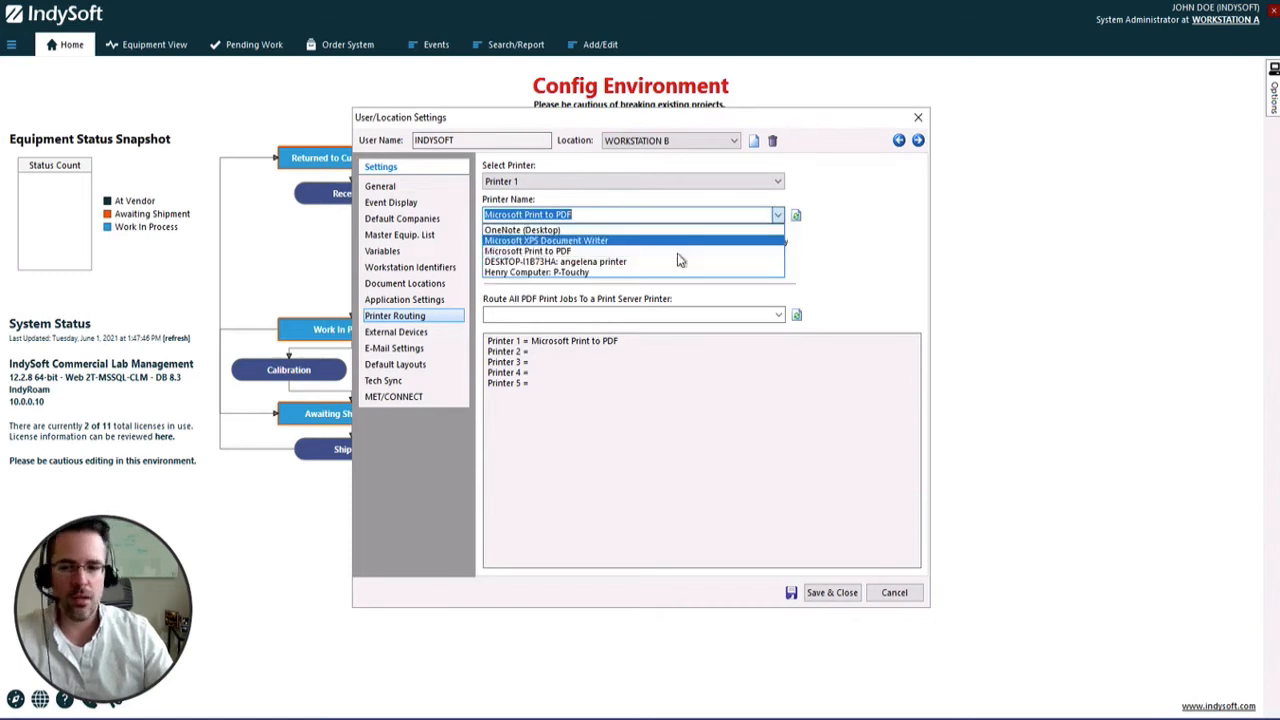
click(590, 272)
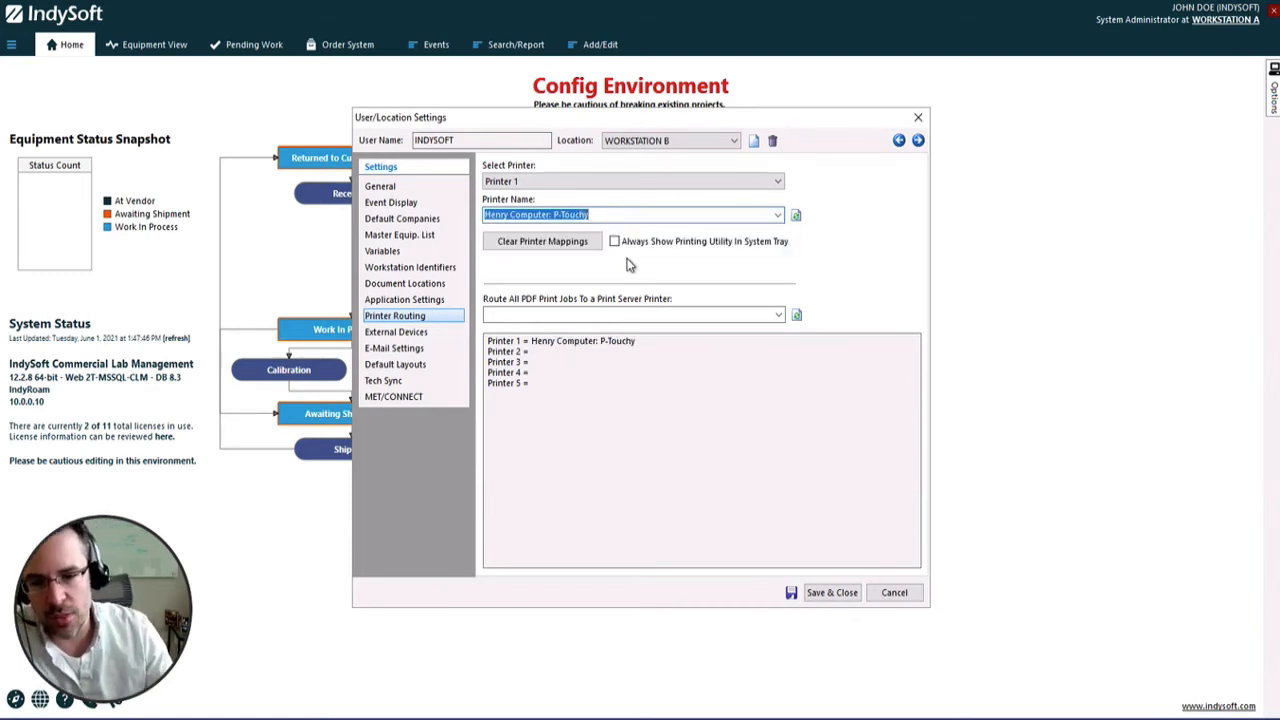
click(899, 141)
click(917, 141)
click(730, 140)
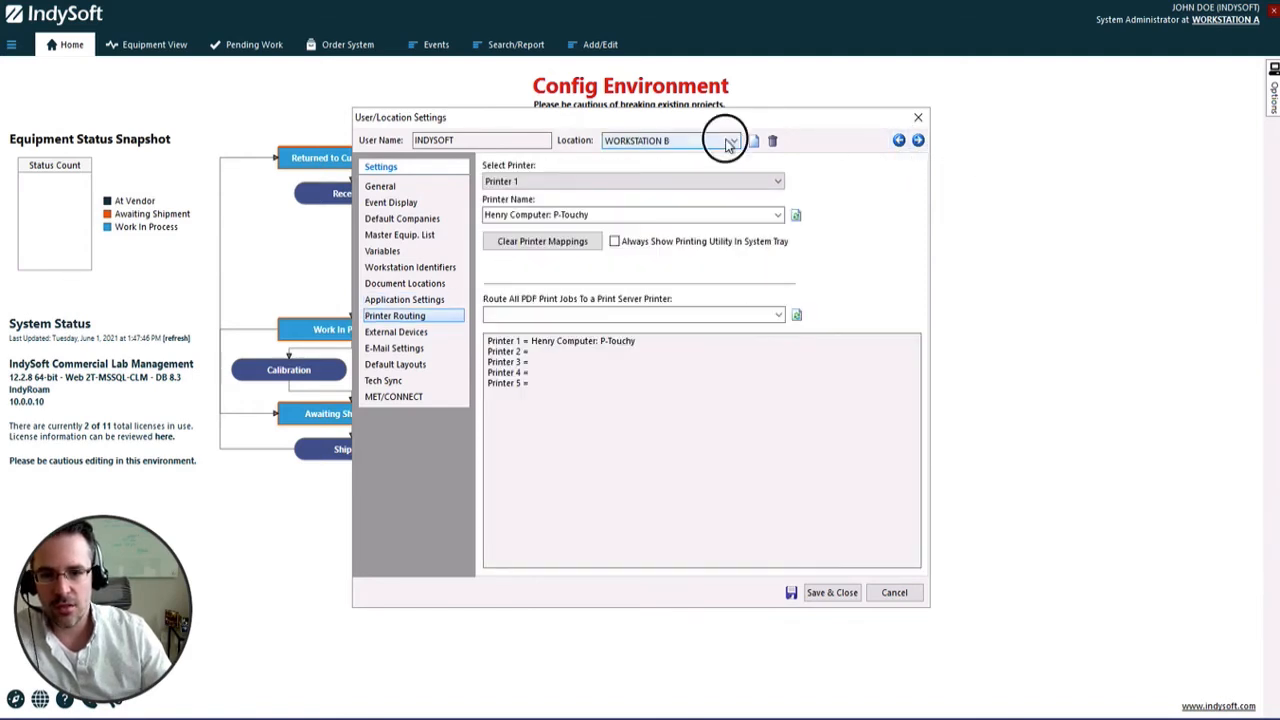
click(608, 386)
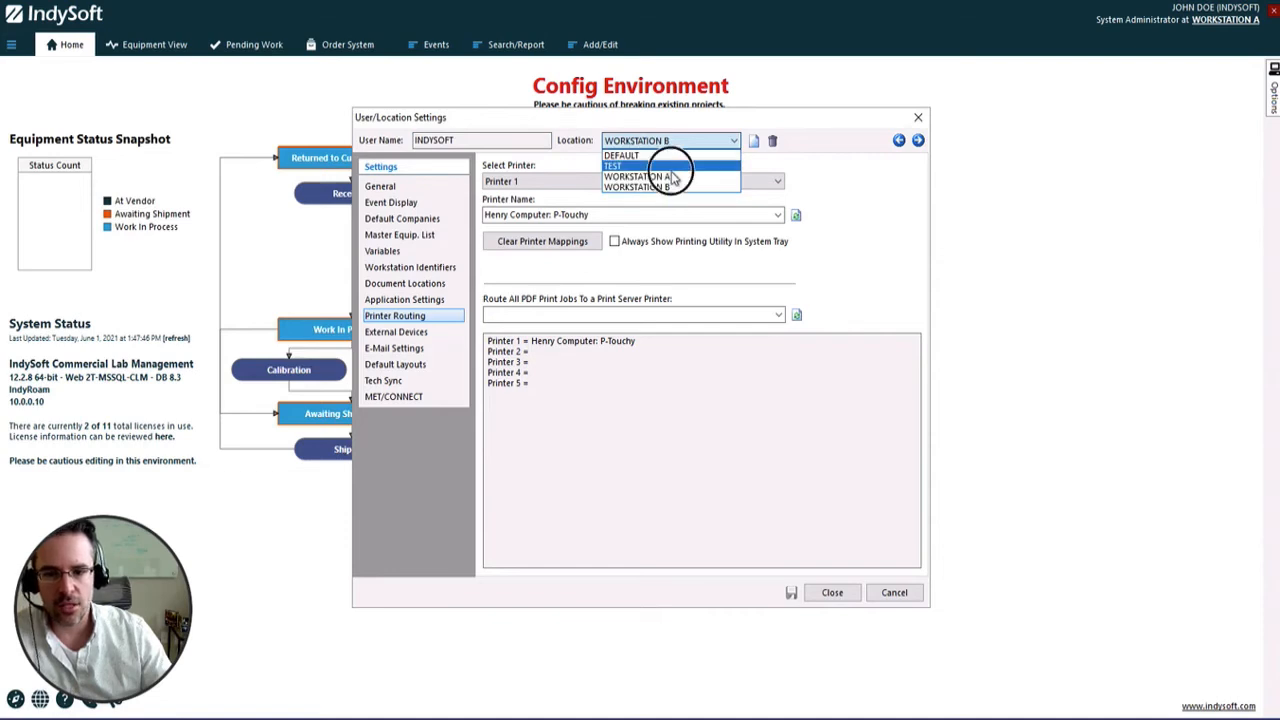
Compare the printer routing of the TEST and WORKSTATION A locations, and close the user/location settings
click(671, 168)
click(682, 142)
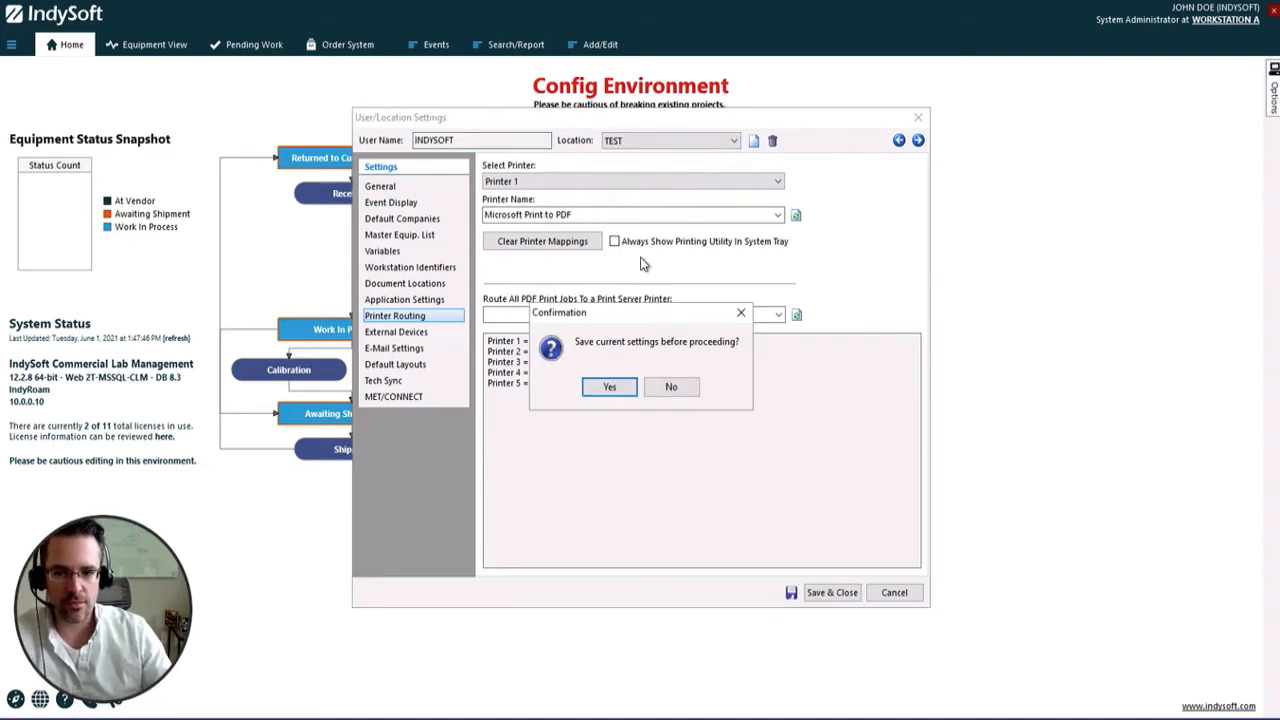
click(609, 386)
click(724, 148)
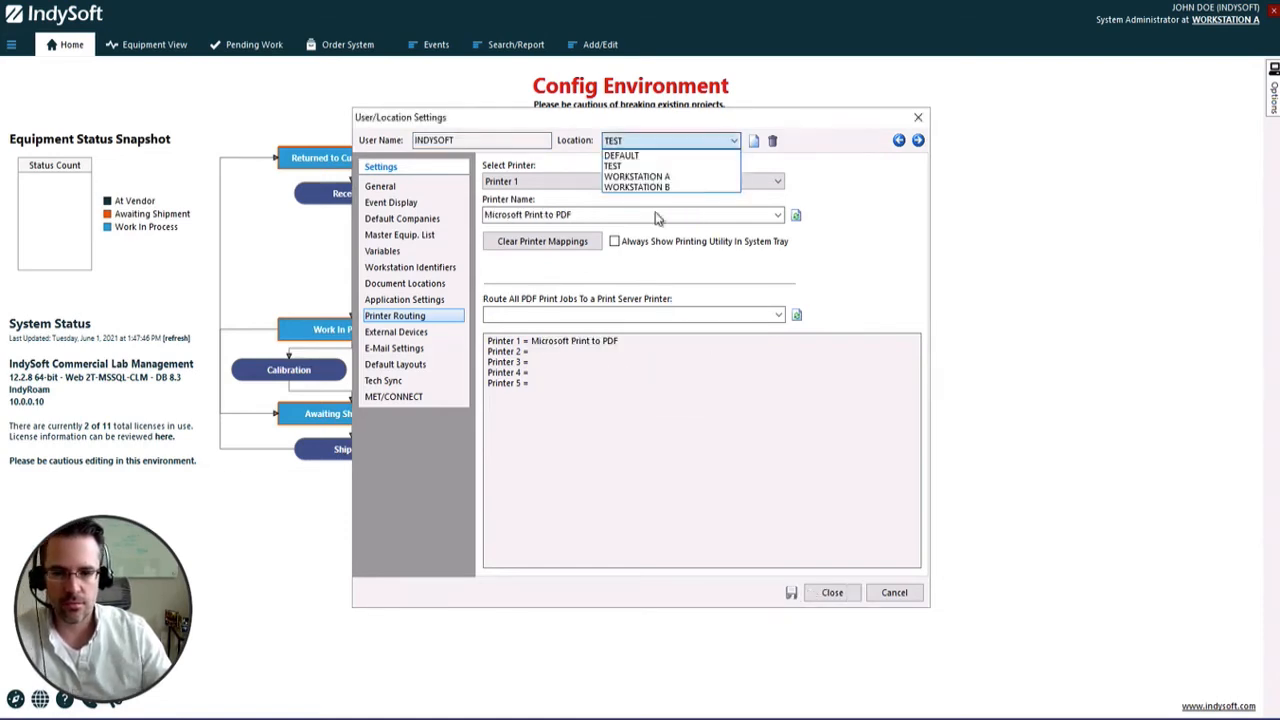
click(657, 179)
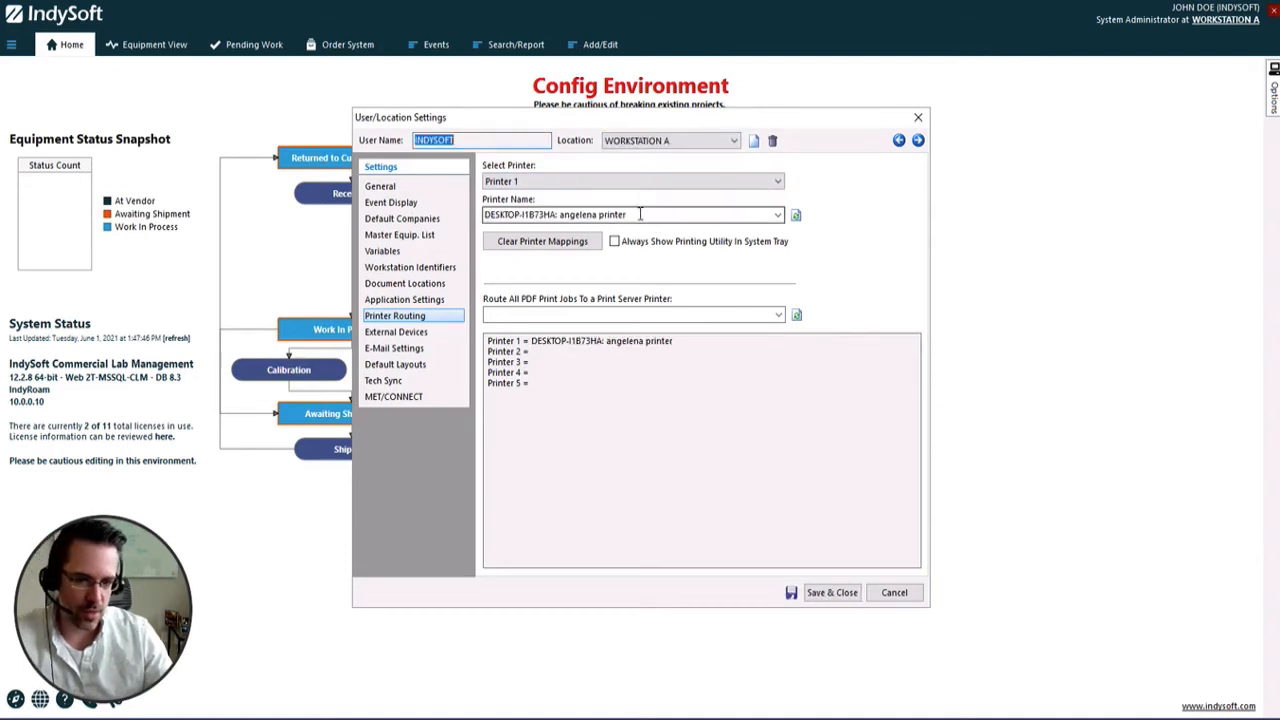
click(681, 136)
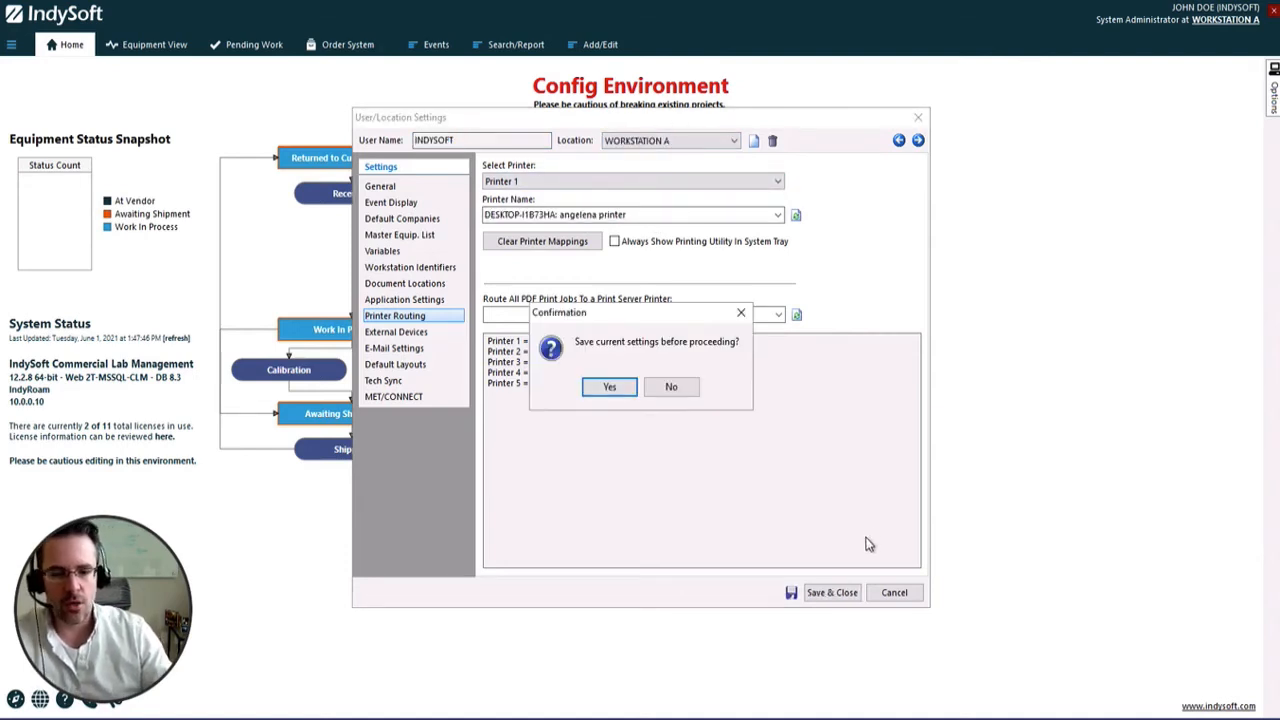
click(609, 386)
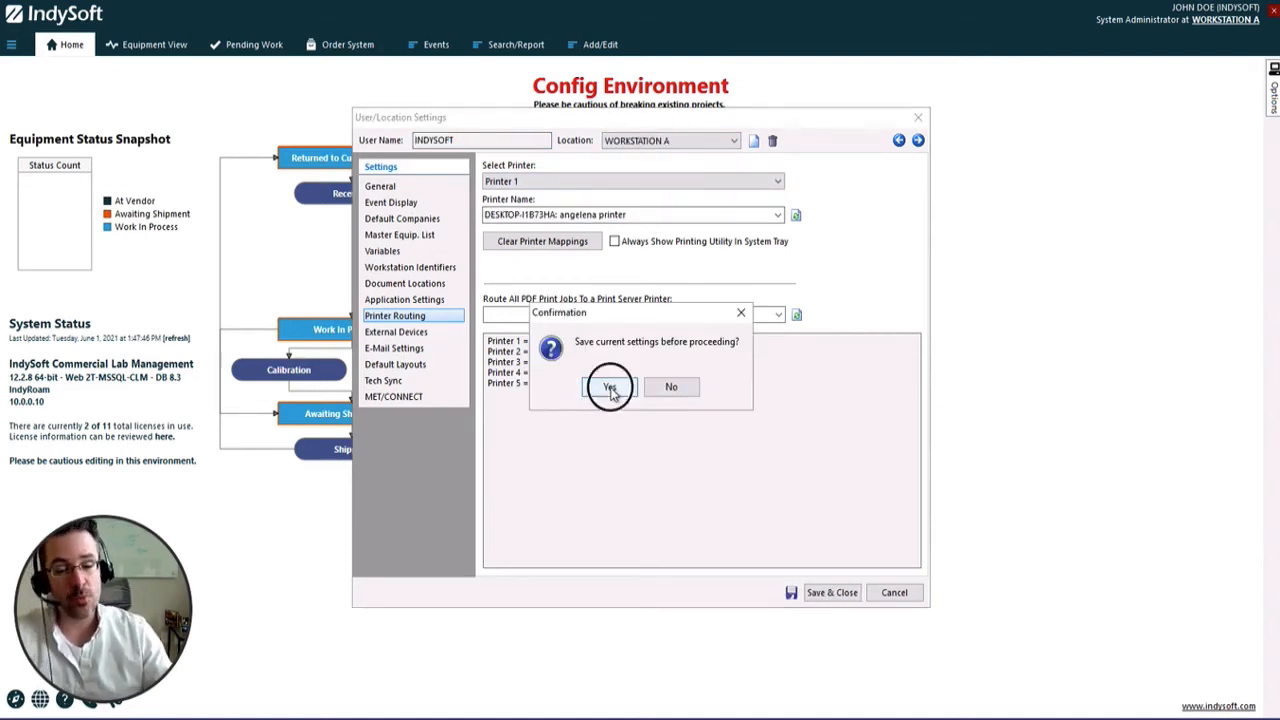
click(900, 593)
Choose WORKSTATION B as the active user location and cancel the change
click(1226, 20)
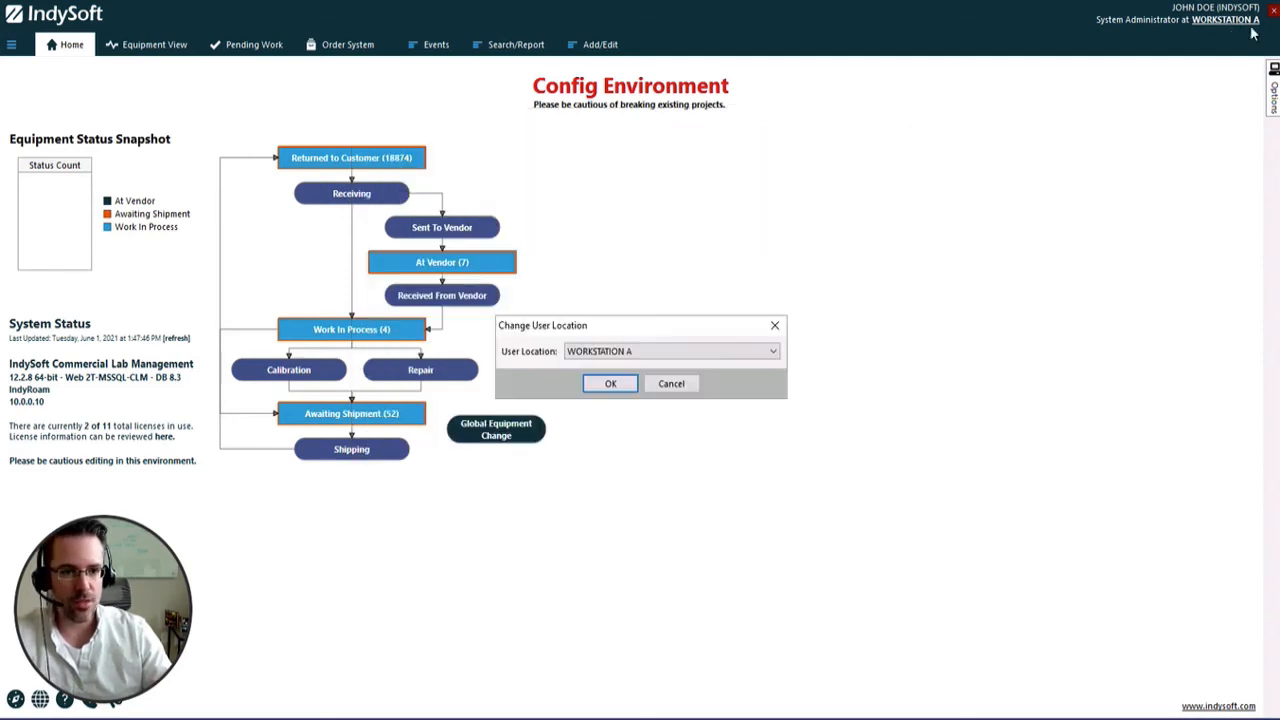
click(697, 351)
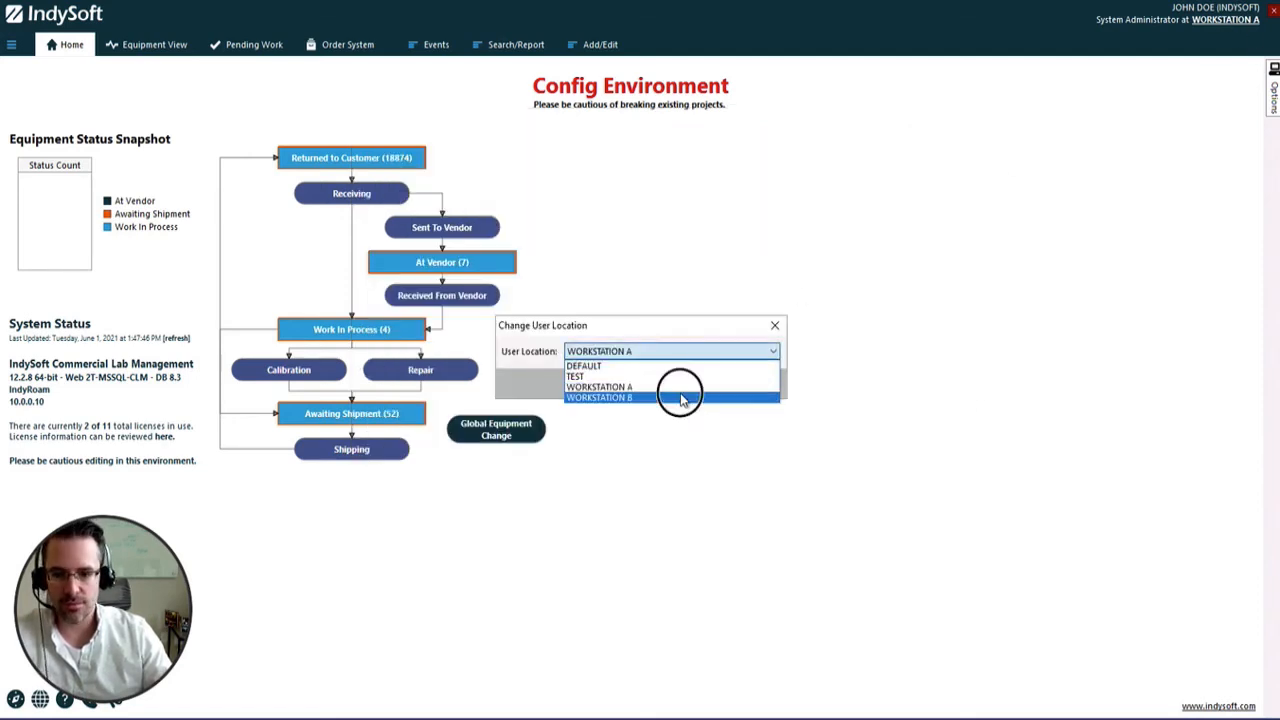
click(681, 397)
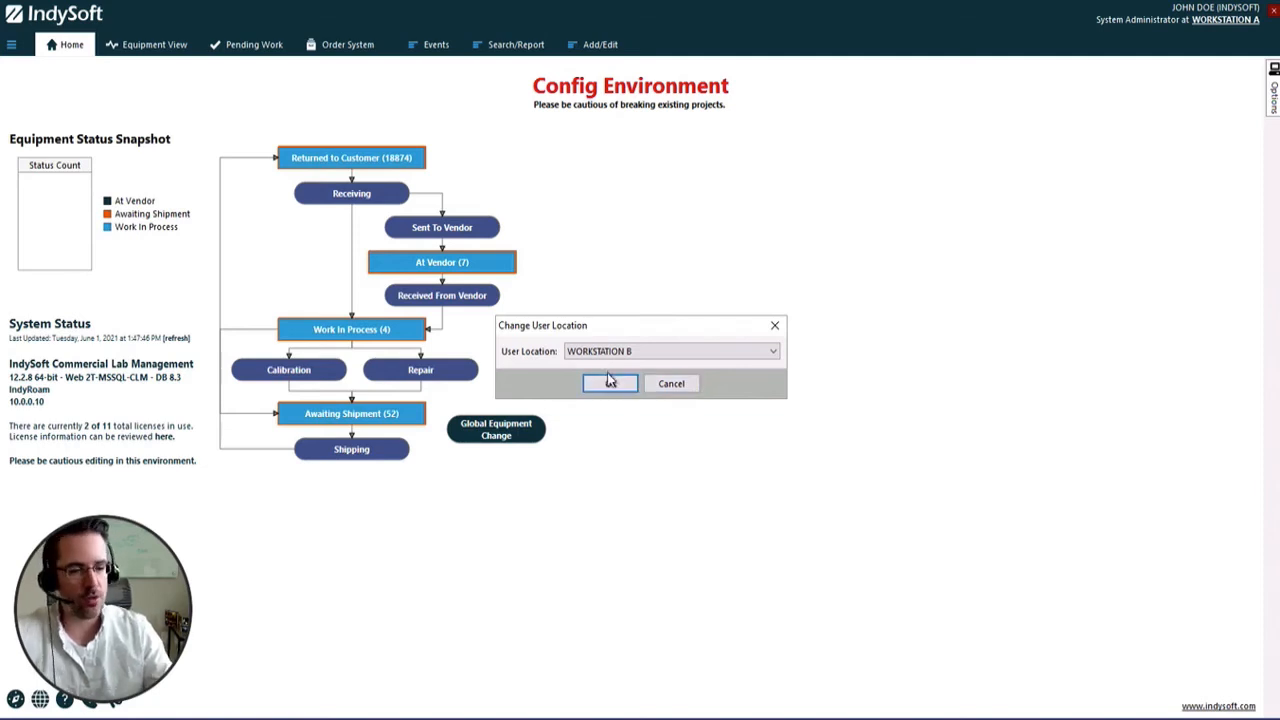
click(670, 386)
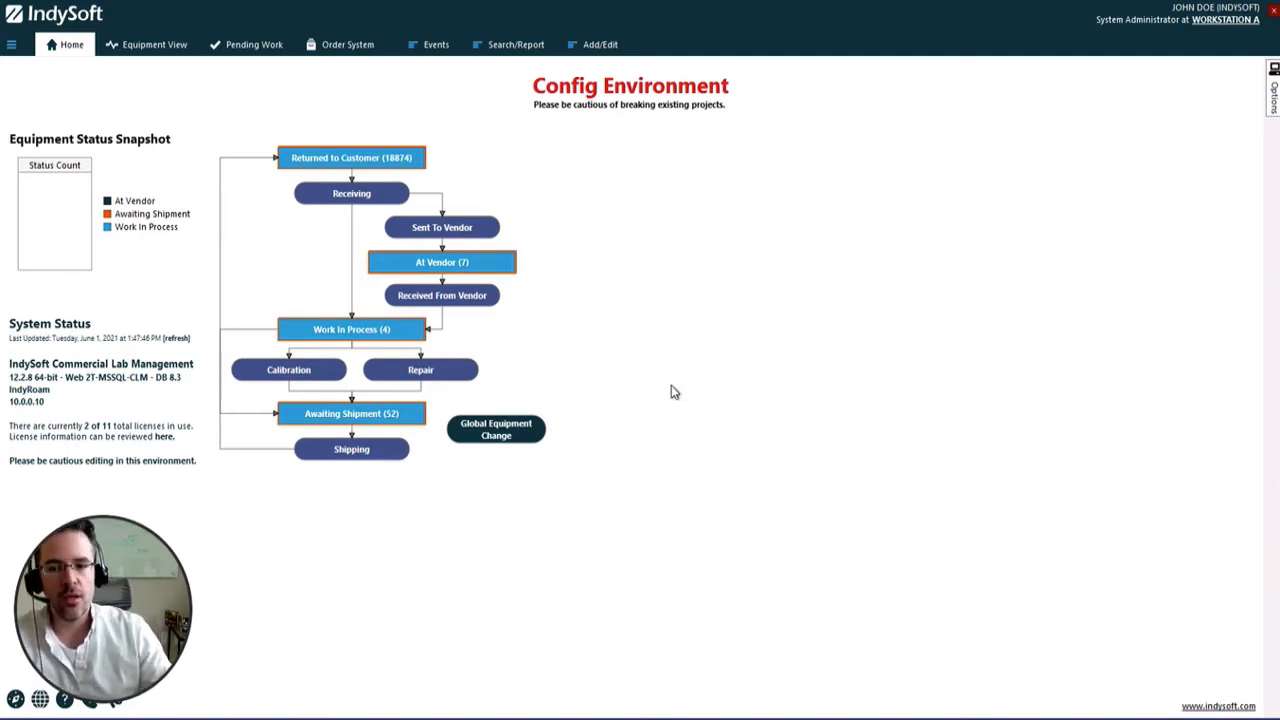
Open the equipment view to display the current asset record
click(135, 52)
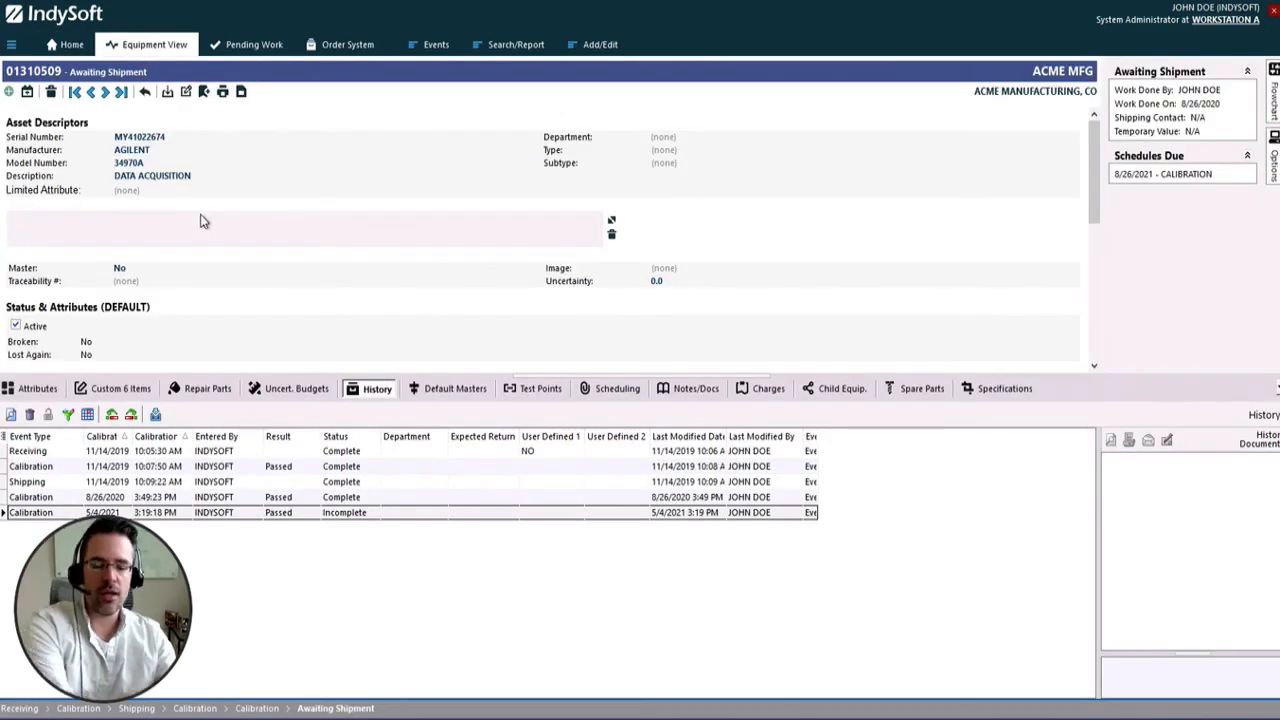